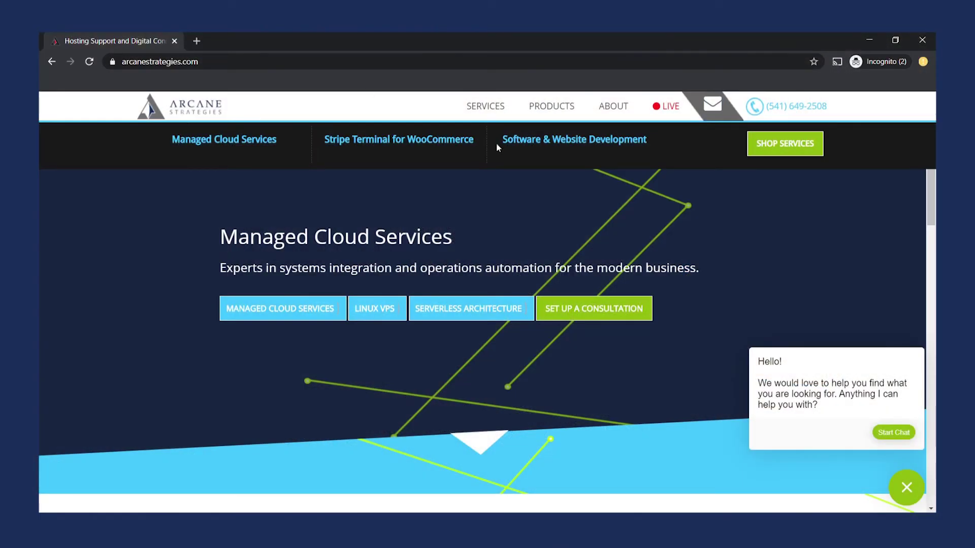
Open the store's services listing and view the Stripe Terminal for WooCommerce plans.
click(800, 150)
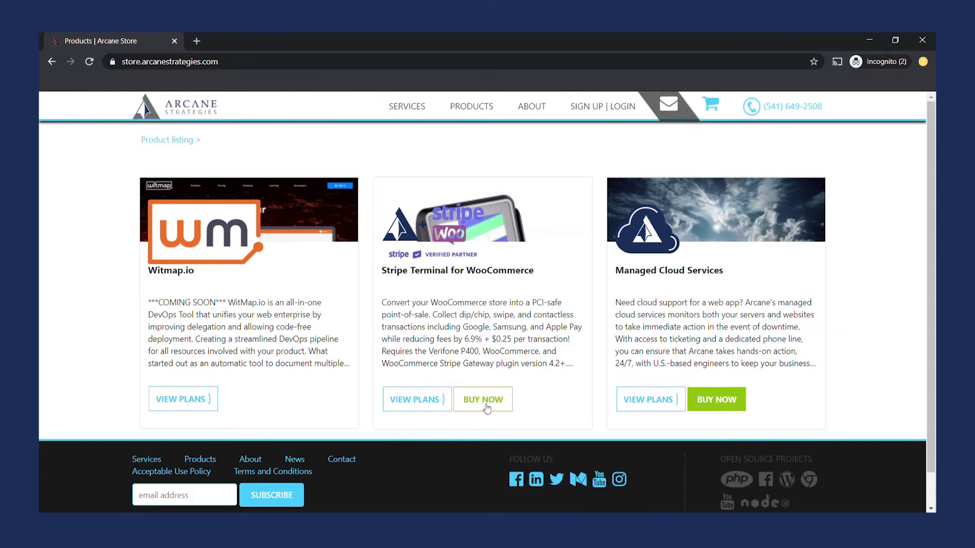
click(434, 401)
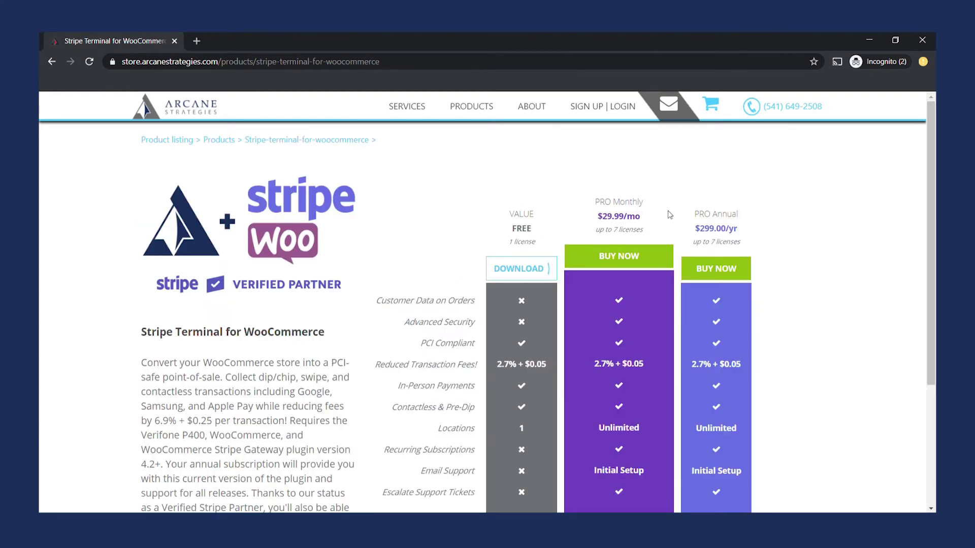
scroll(723, 309, down, 2)
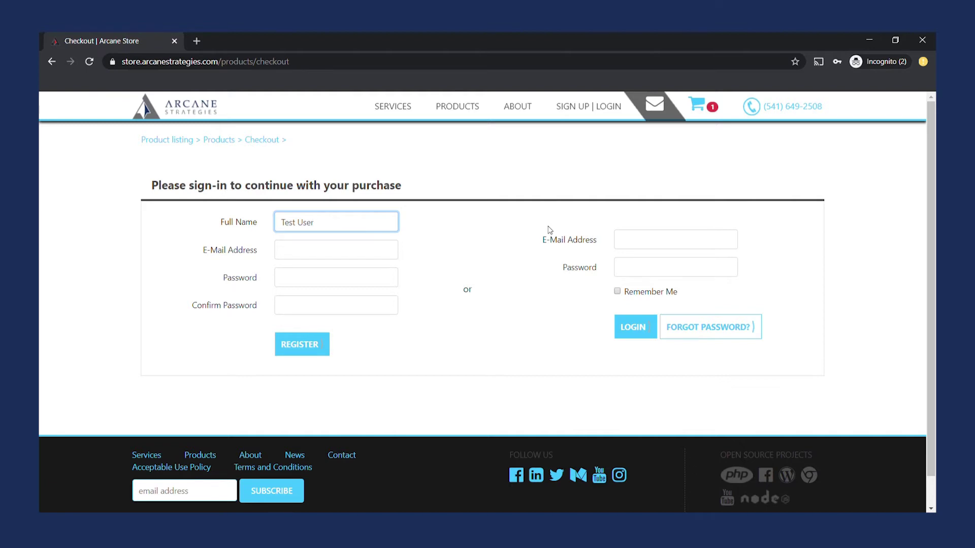
Register a new test account with an e-mail address and password.
key(Tab)
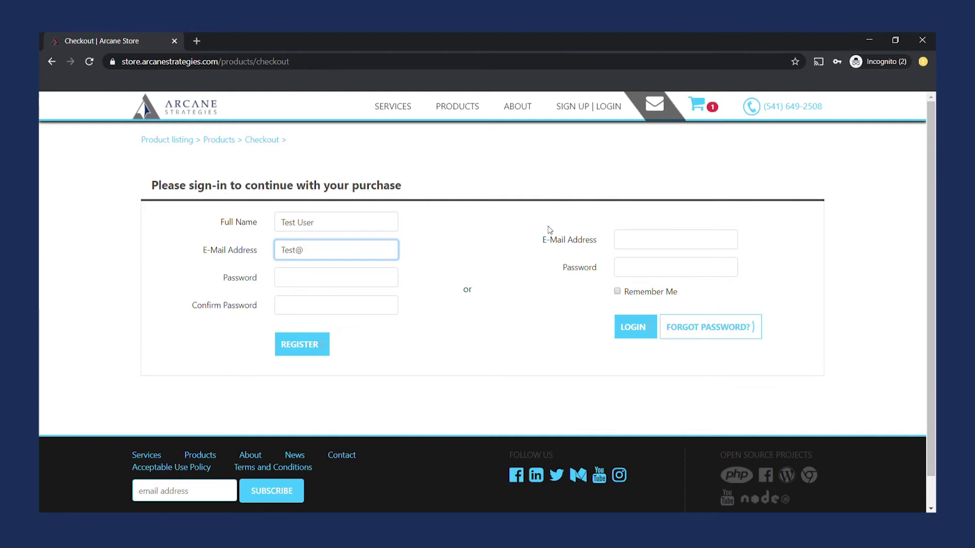
text(Test@Something.com)
key(Tab)
text(password)
key(Tab)
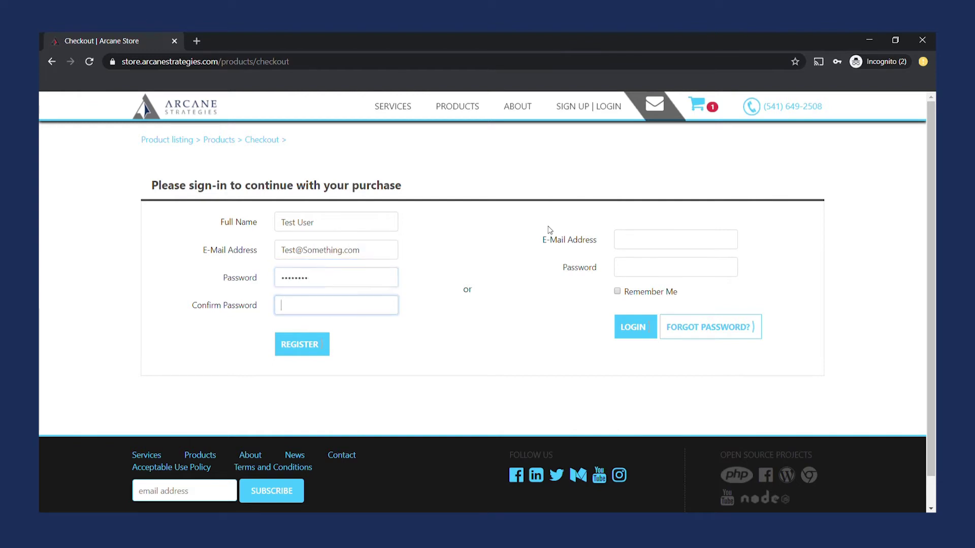
text(password)
key(Return)
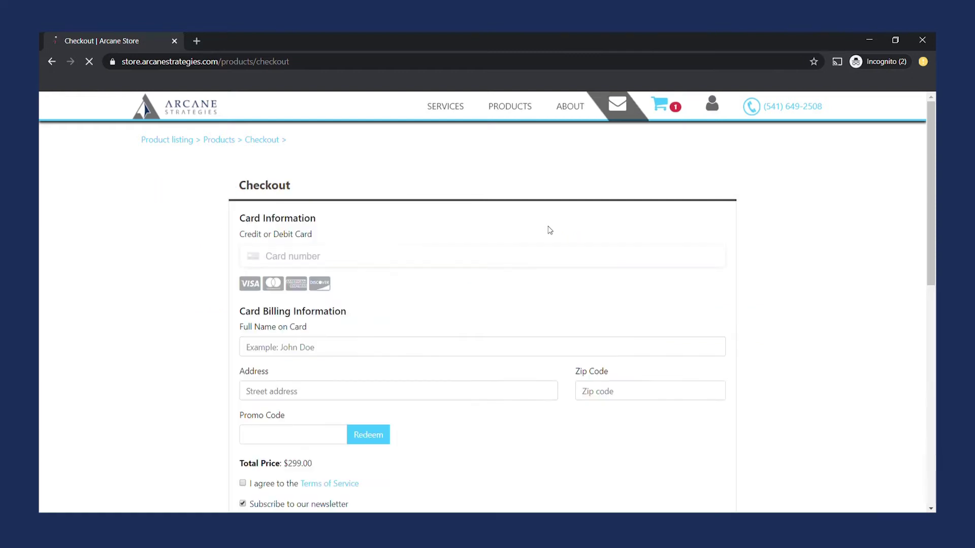
Scroll through the $299.00 checkout, then log out of the new test account.
scroll(931, 228, down, 3)
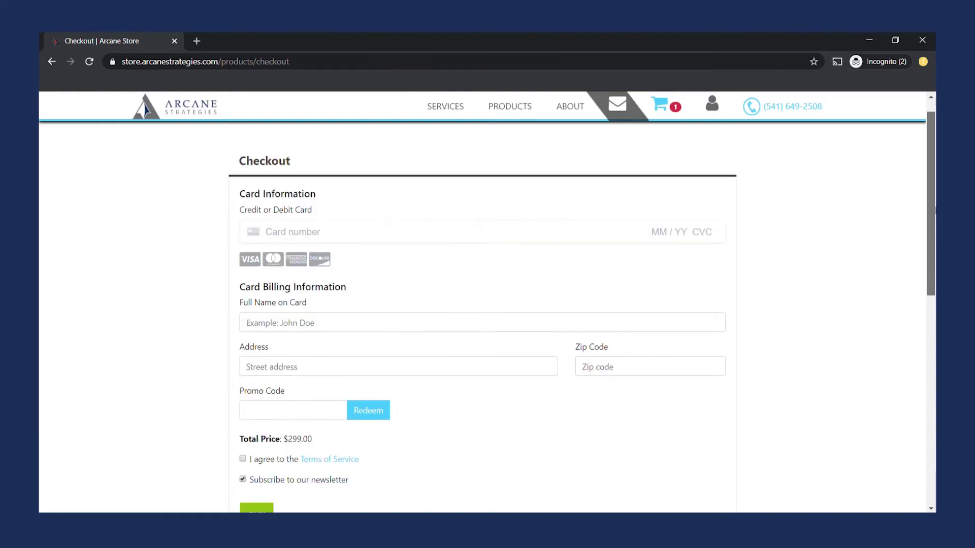
scroll(297, 248, up, 2)
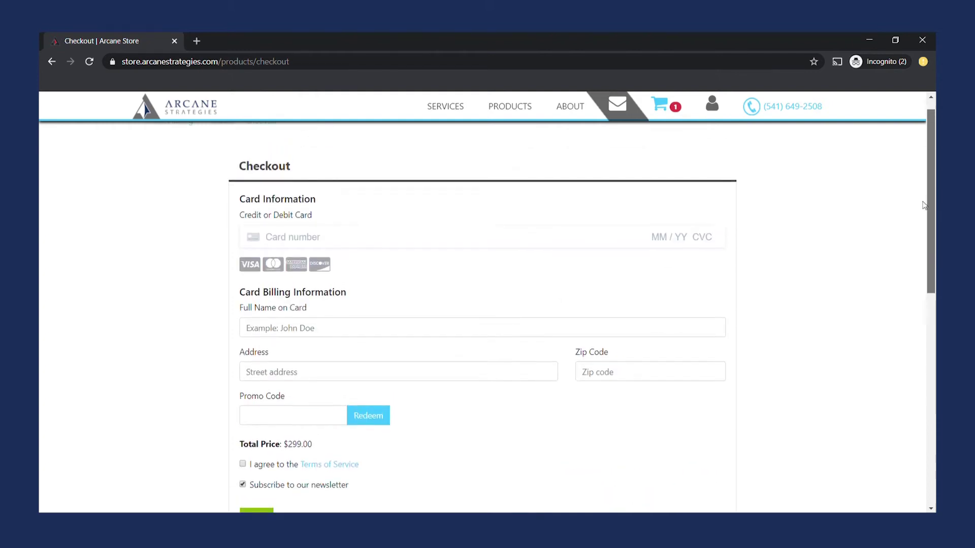
scroll(297, 248, down, 2)
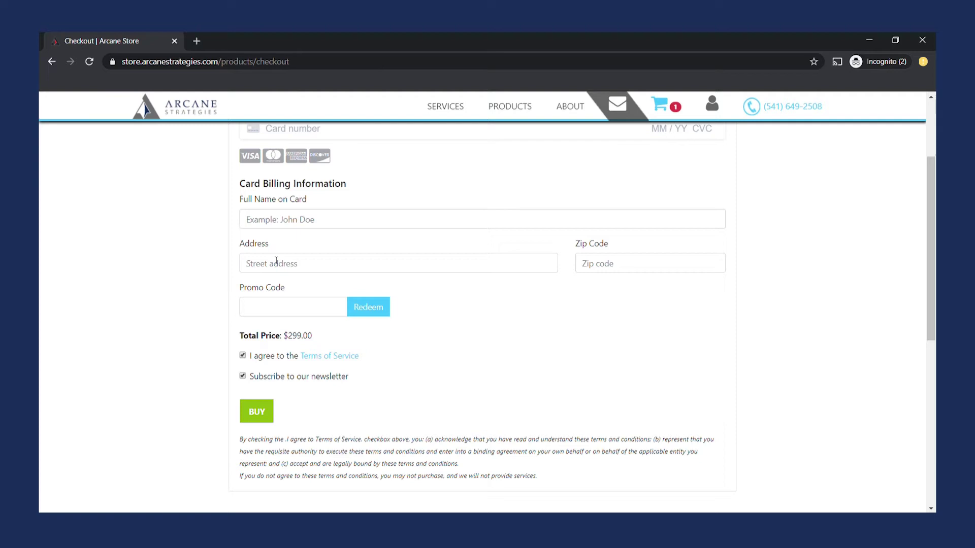
drag(931, 245, 933, 360)
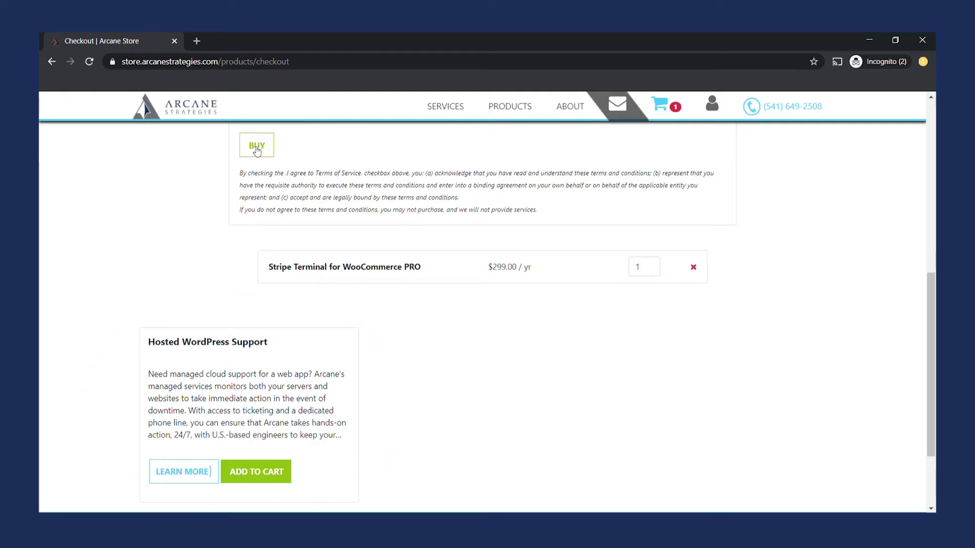
drag(931, 326, 923, 154)
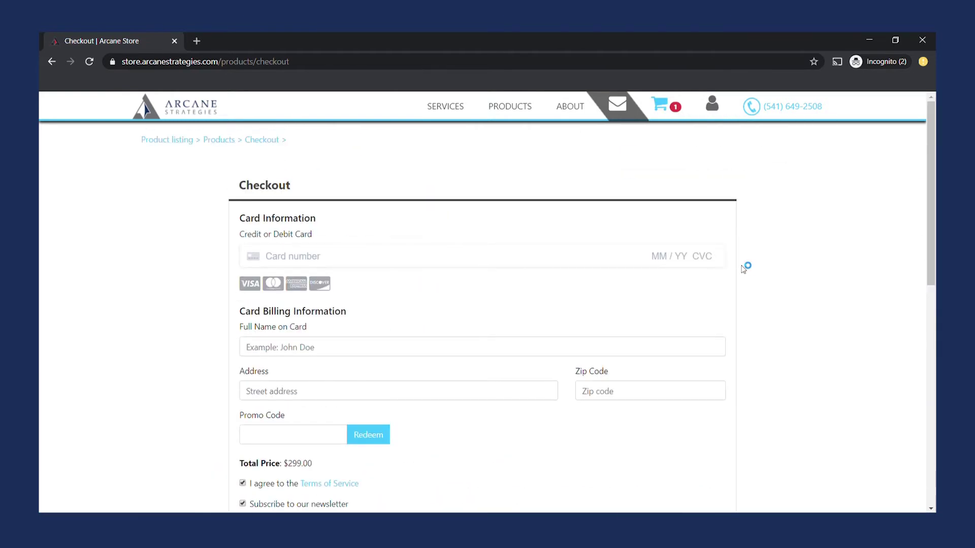
mouse_move(715, 117)
click(741, 249)
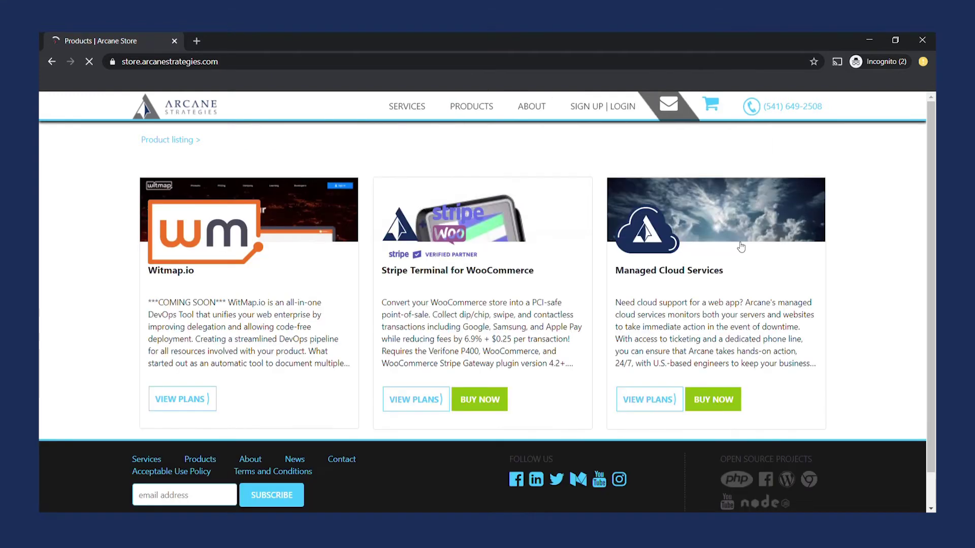
Sign in to the existing customer account with saved credentials and go to Manage Subscriptions.
click(633, 116)
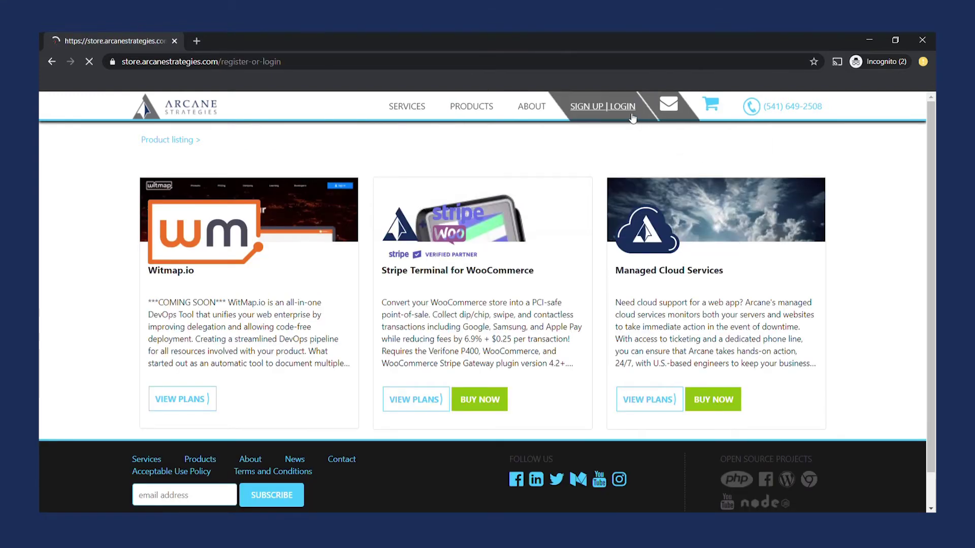
click(632, 247)
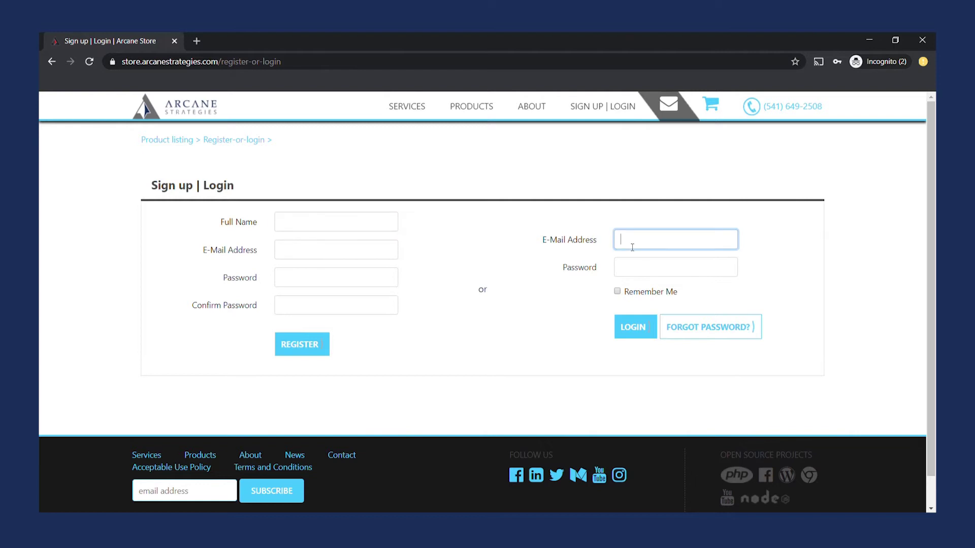
key(ctrl+shift+l)
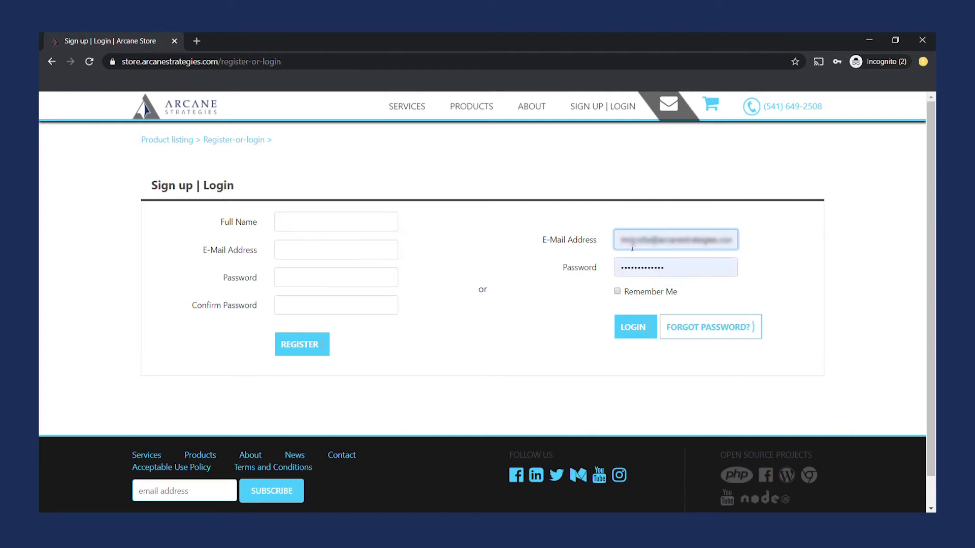
click(636, 329)
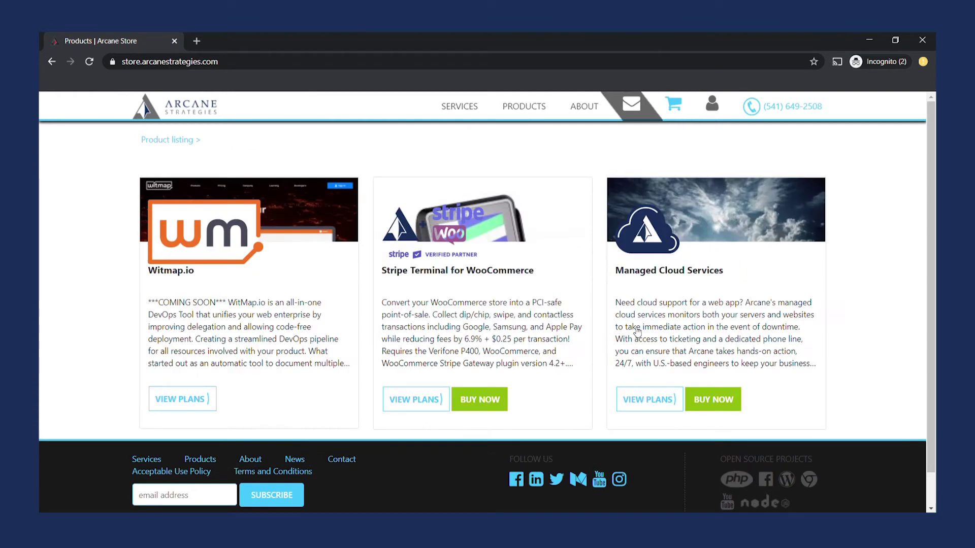
click(711, 102)
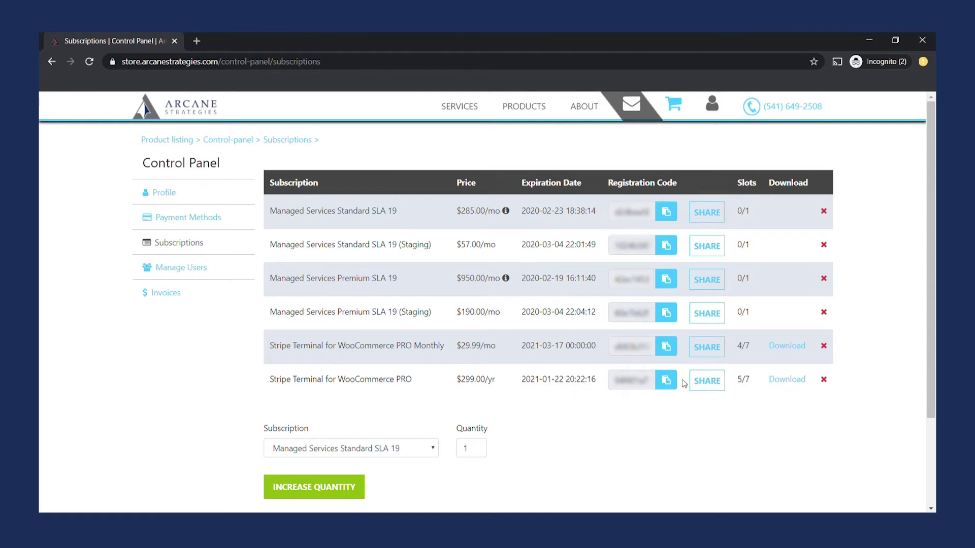
Copy the PRO Monthly registration code and invite a new user's e-mail into slot 4/7.
click(665, 380)
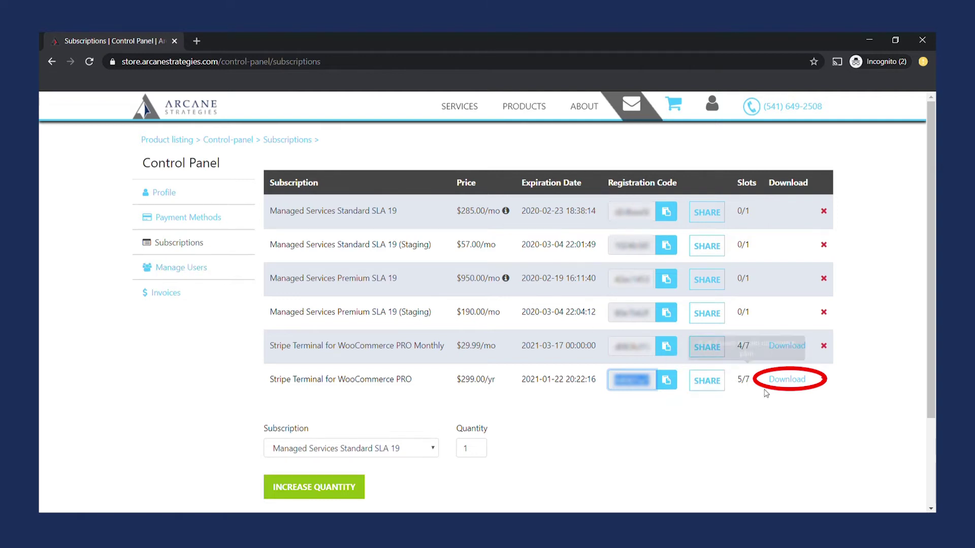
click(703, 385)
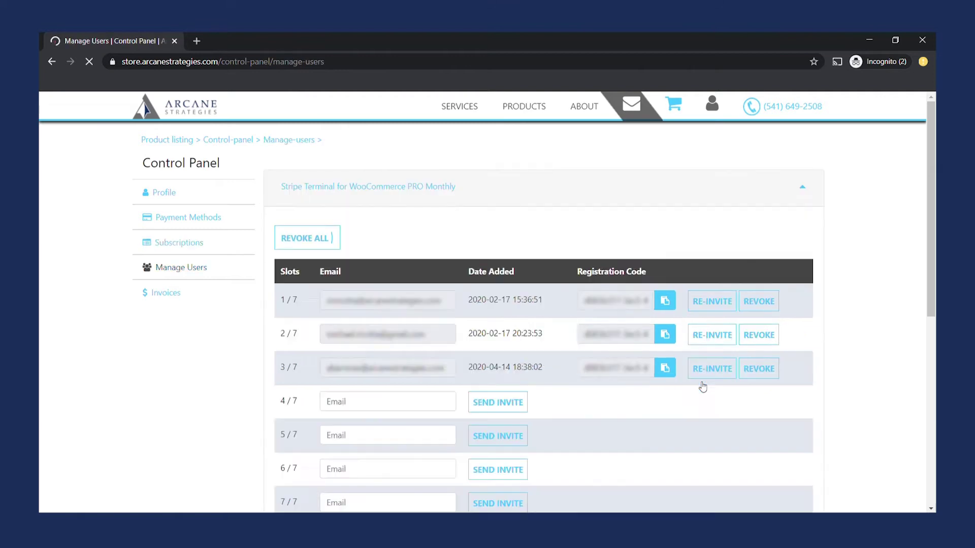
scroll(512, 242, down, 2)
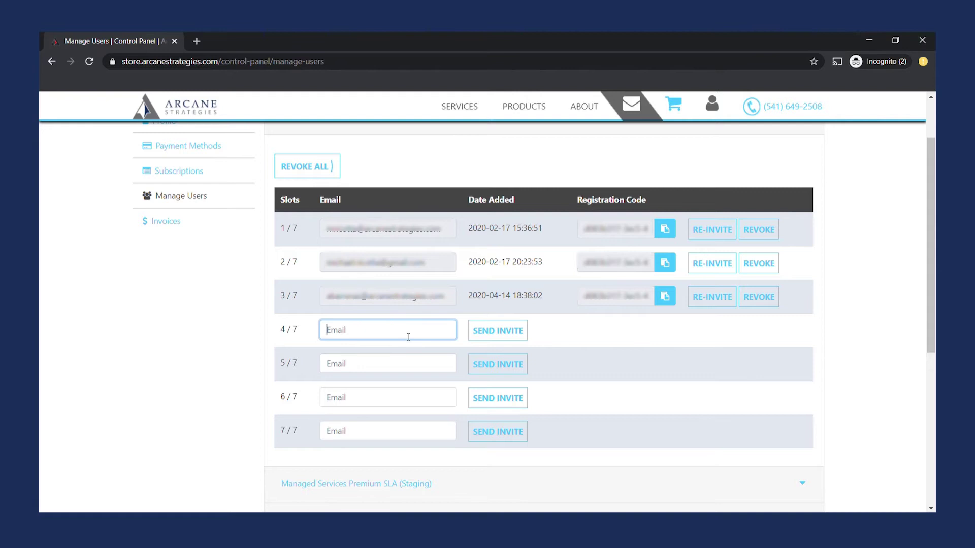
click(384, 355)
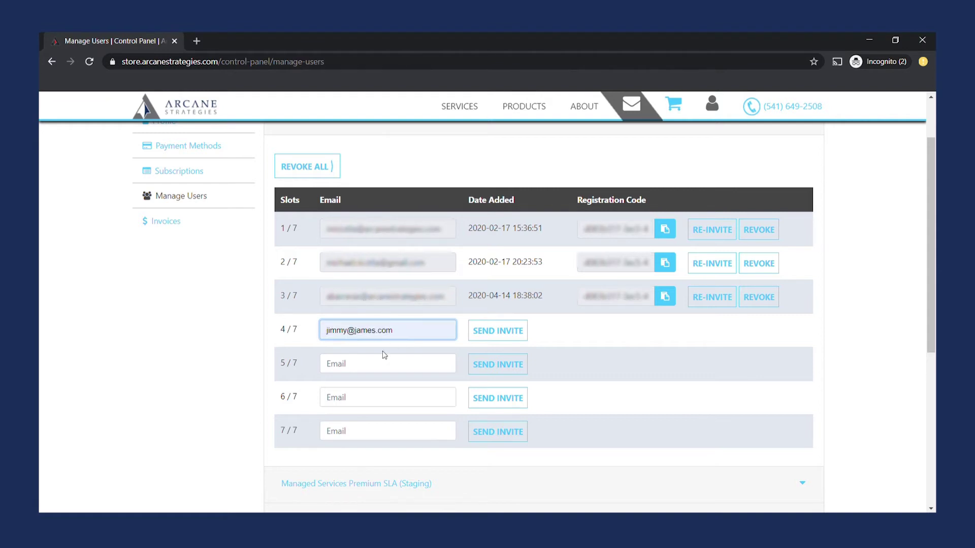
click(489, 333)
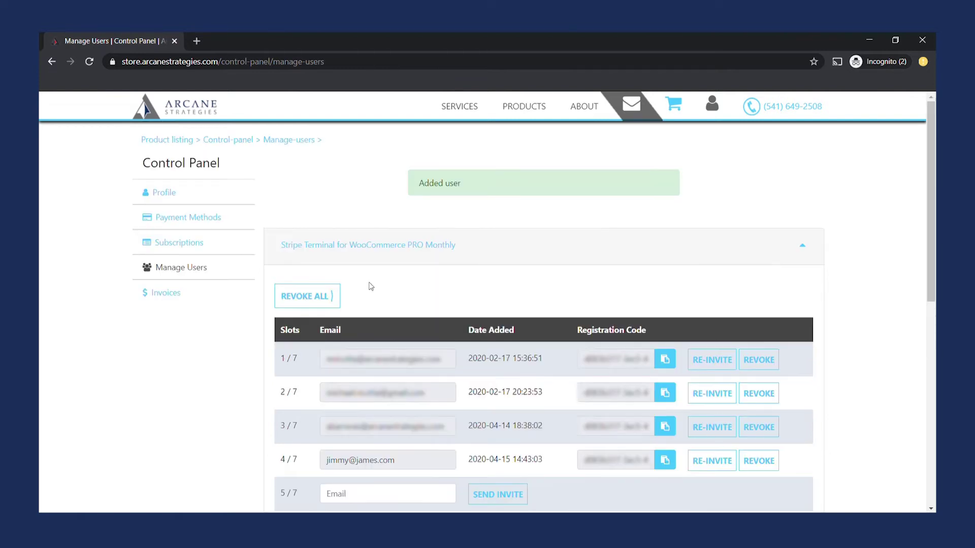
scroll(934, 155, down, 2)
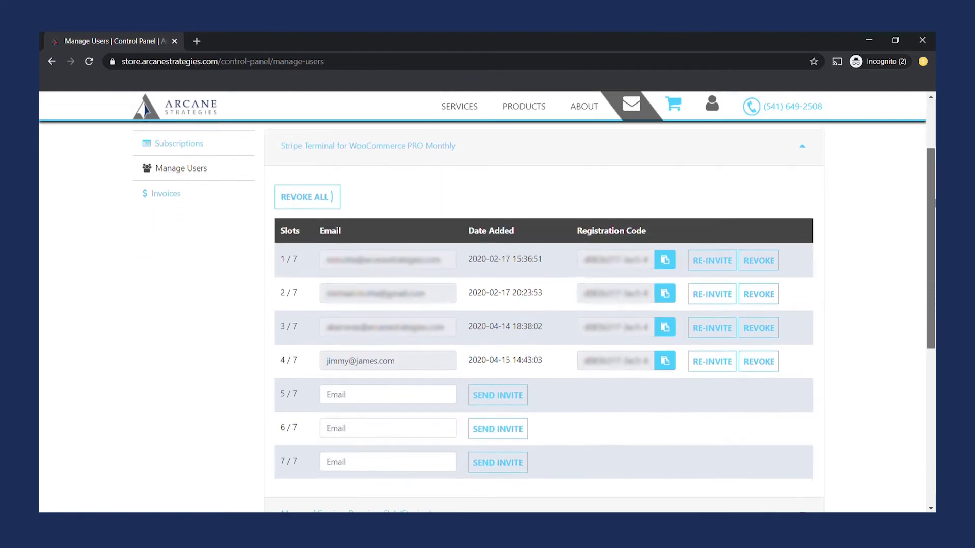
click(434, 145)
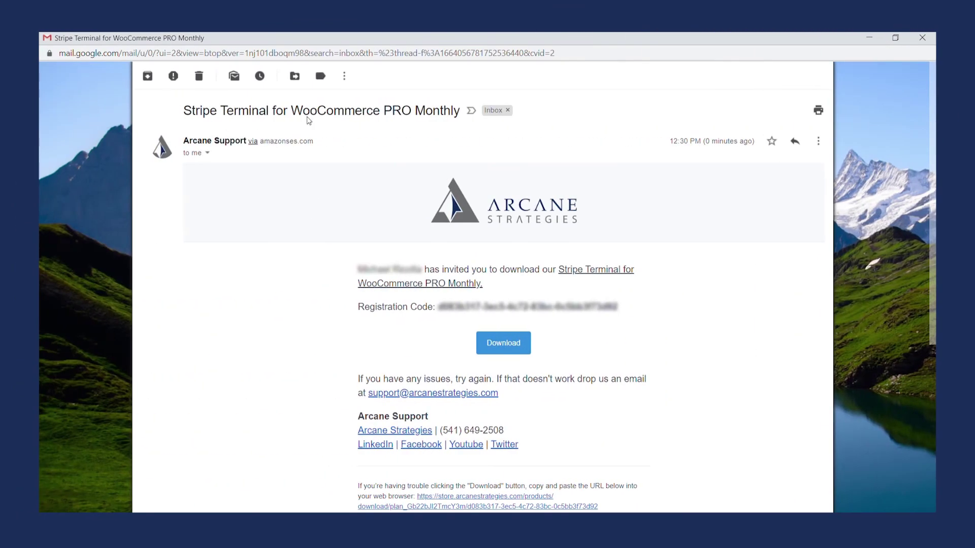
Select the registration code in the PRO Monthly invitation e-mail and download the plugin.
scroll(533, 284, down, 2)
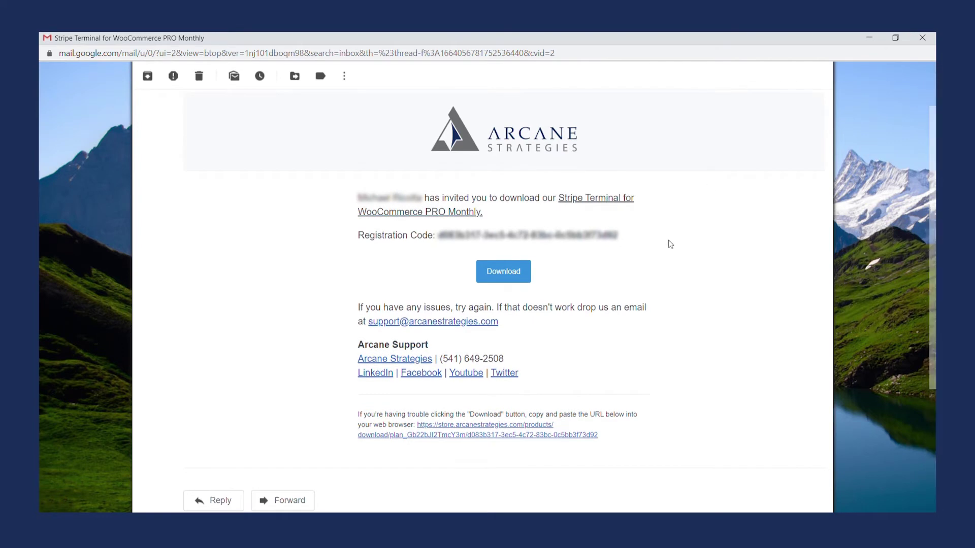
drag(630, 234, 438, 236)
click(502, 270)
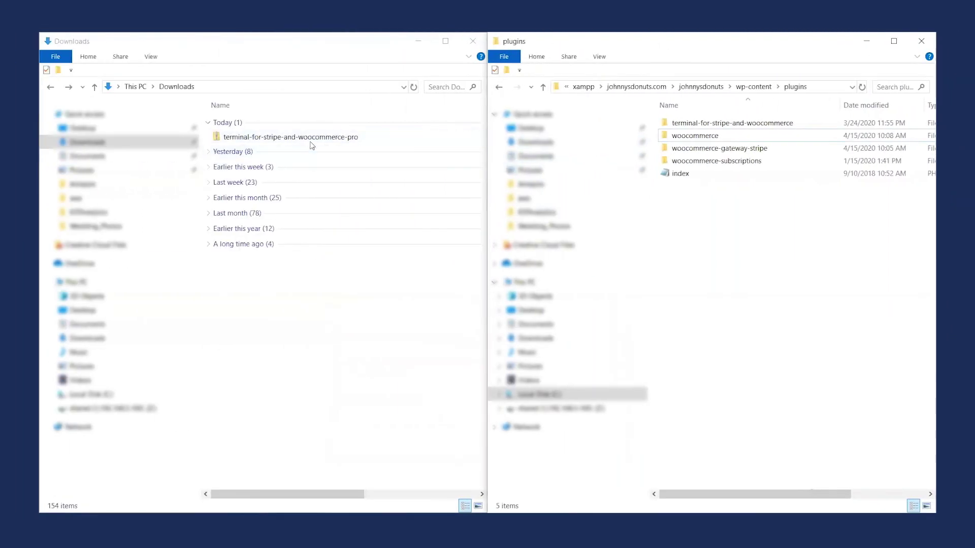
Extract the downloaded PRO plugin zip into the Downloads folder.
click(311, 143)
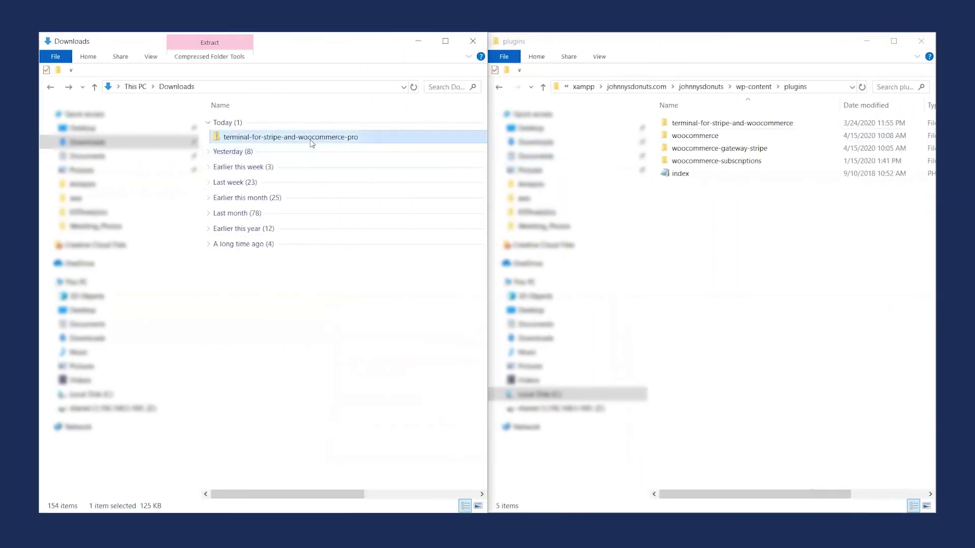
right_click(312, 143)
mouse_move(231, 208)
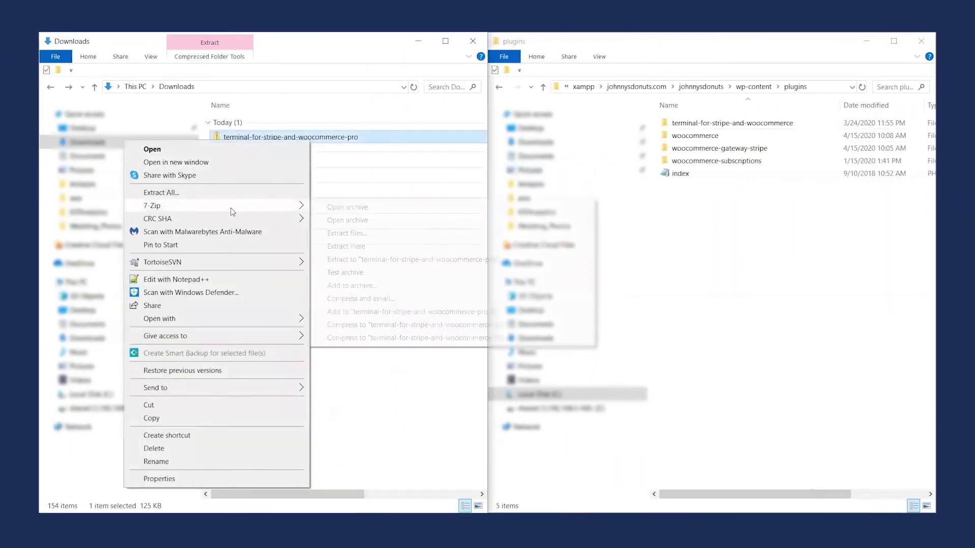
click(356, 233)
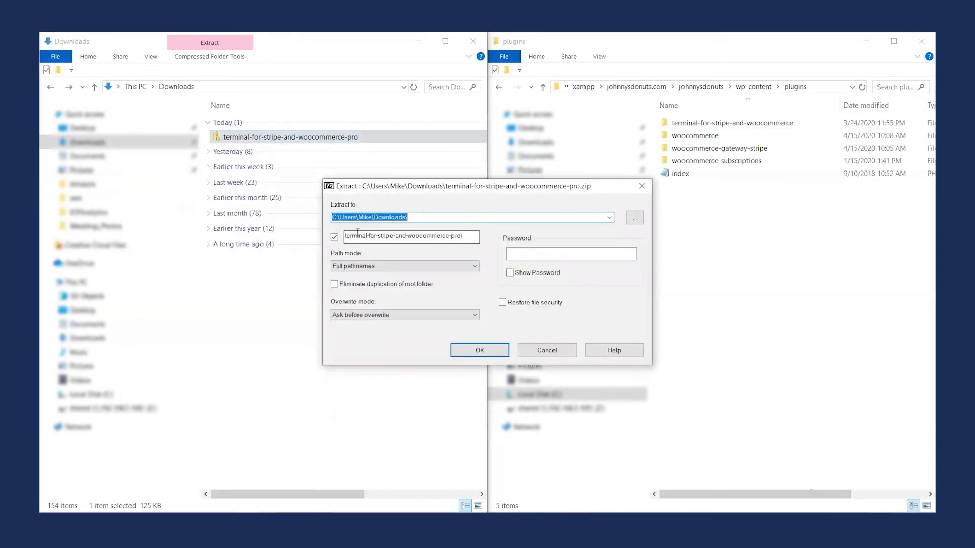
click(485, 346)
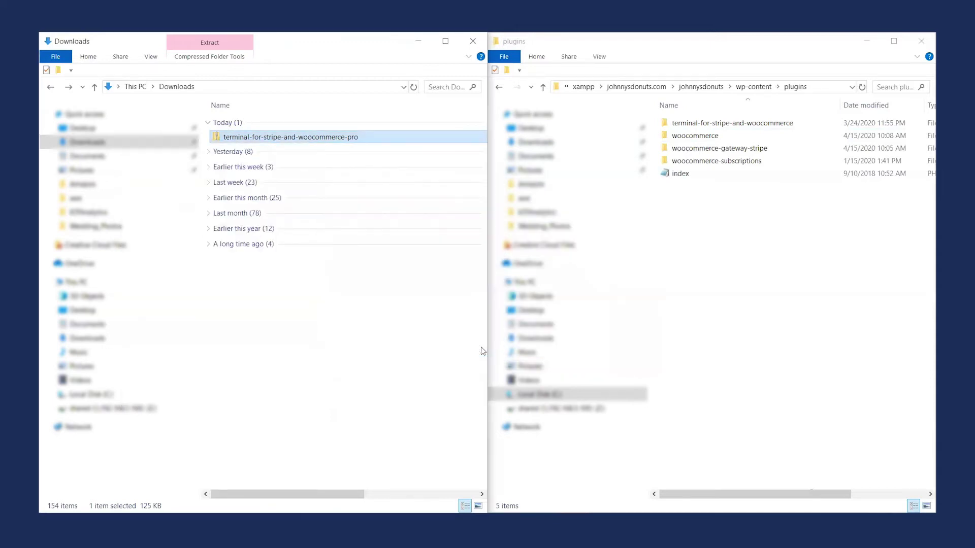
Move the extracted terminal-for-stripe-and-woocommerce-pro folder into the site's plugins folder.
right_click(357, 140)
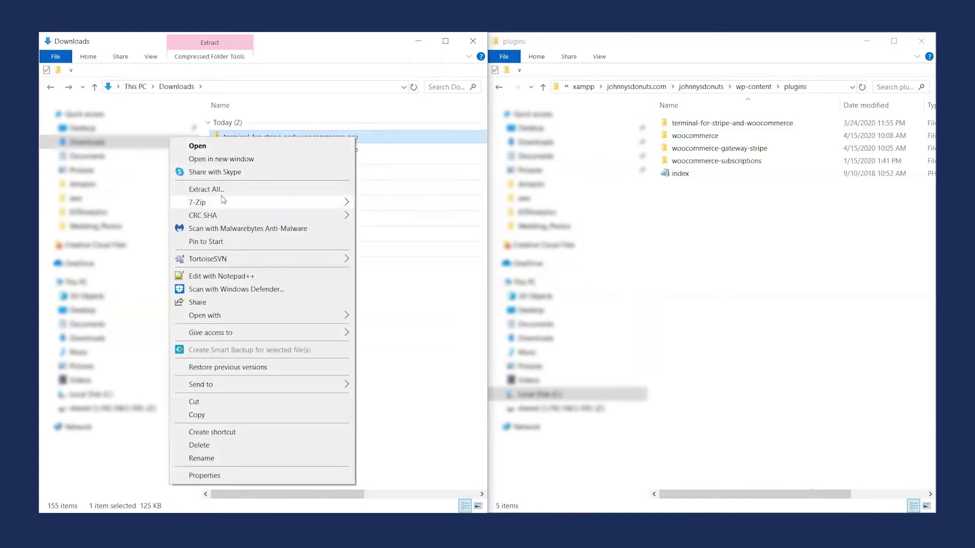
click(457, 308)
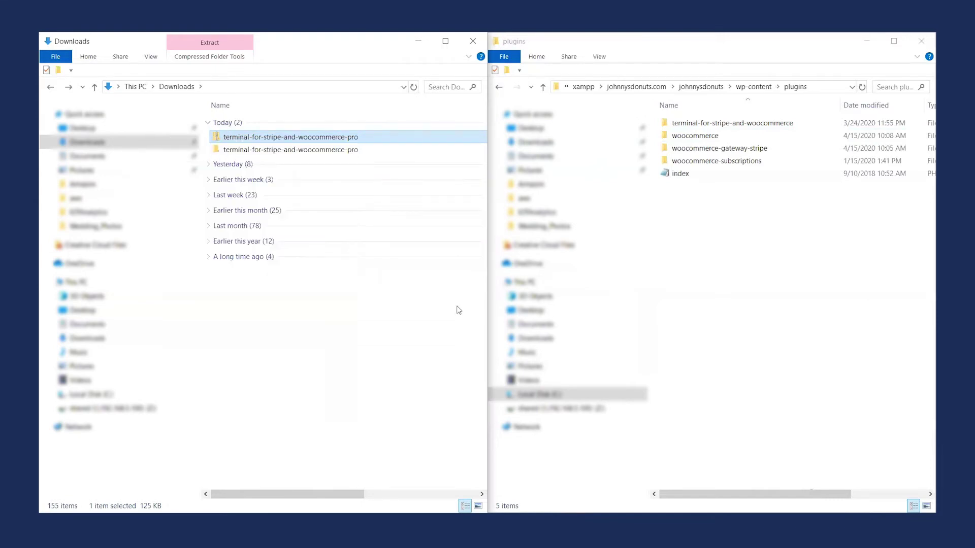
click(344, 151)
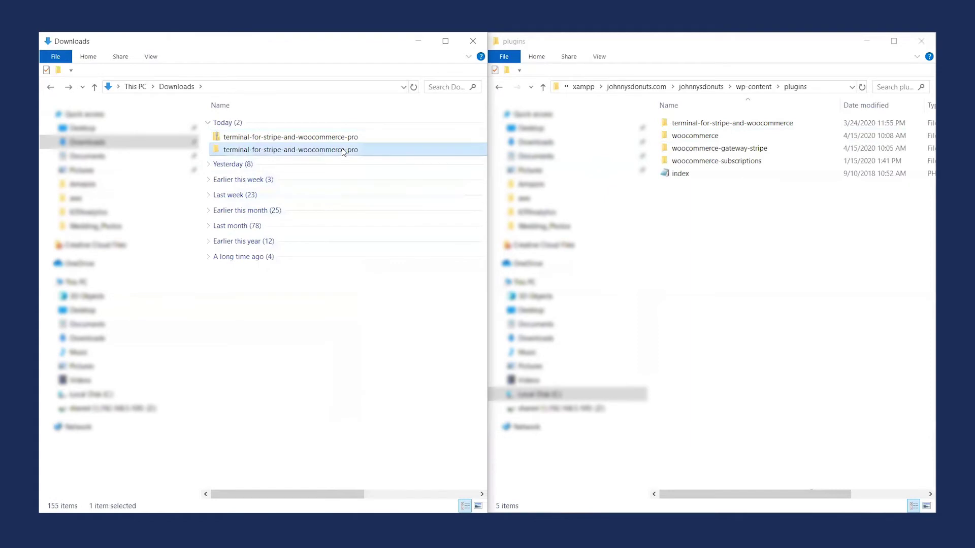
drag(343, 150, 732, 271)
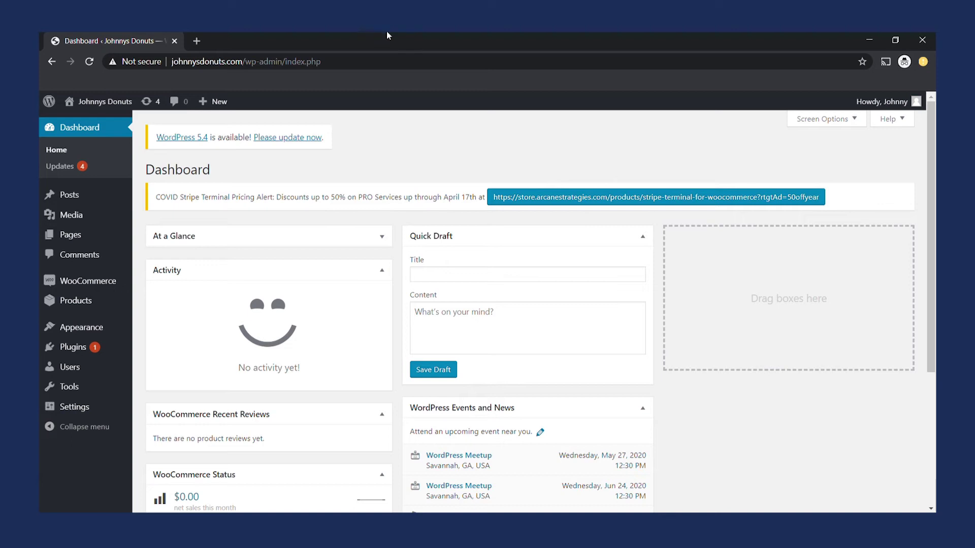
Deactivate the free Terminal for Stripe and WooCommerce plugin and activate the PRO Services plugin.
click(75, 348)
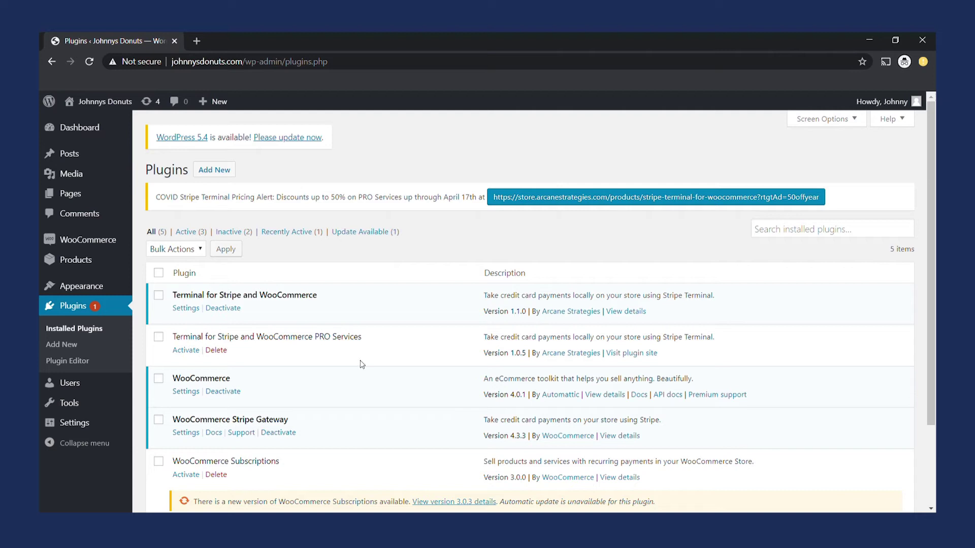
click(224, 310)
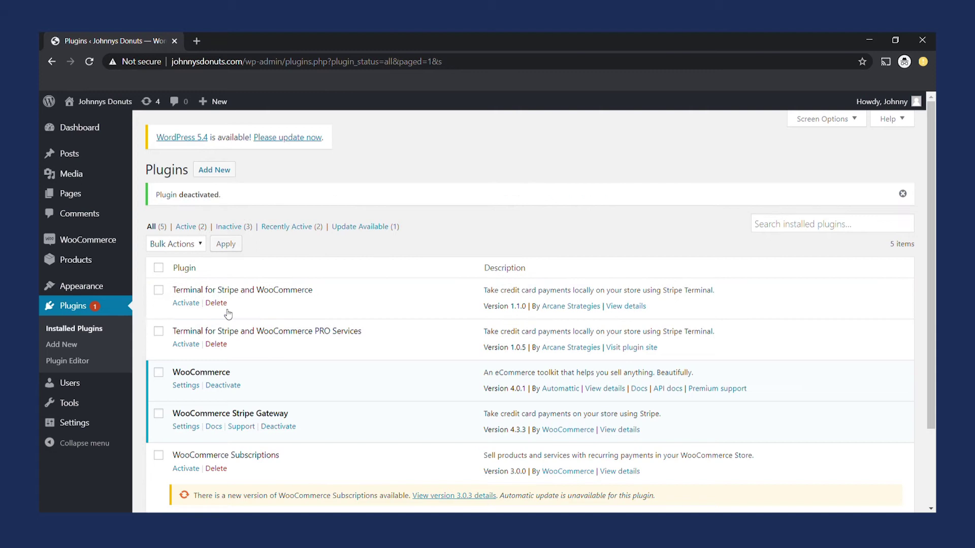
click(178, 347)
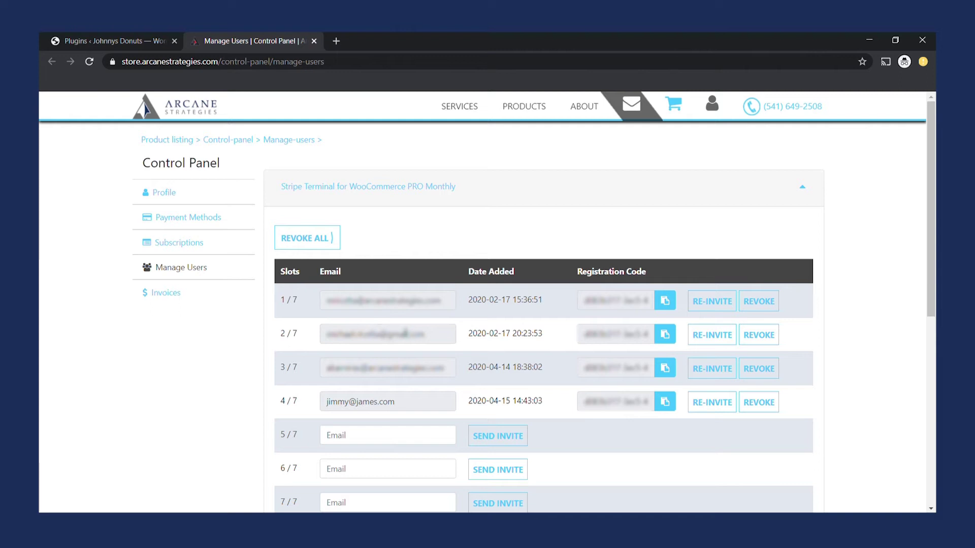
Copy the fourth user's registration code from Manage Users and return to the Plugins page.
drag(418, 402, 326, 403)
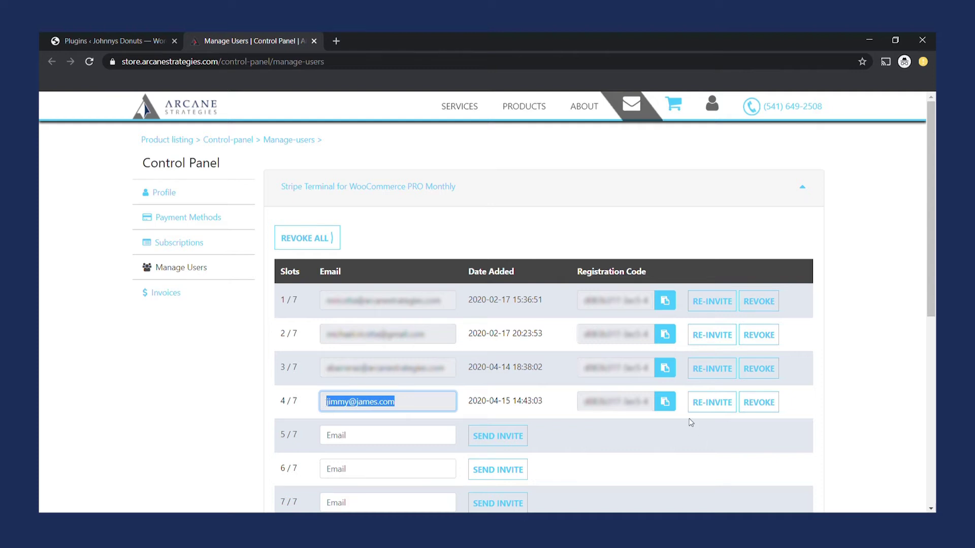
click(664, 402)
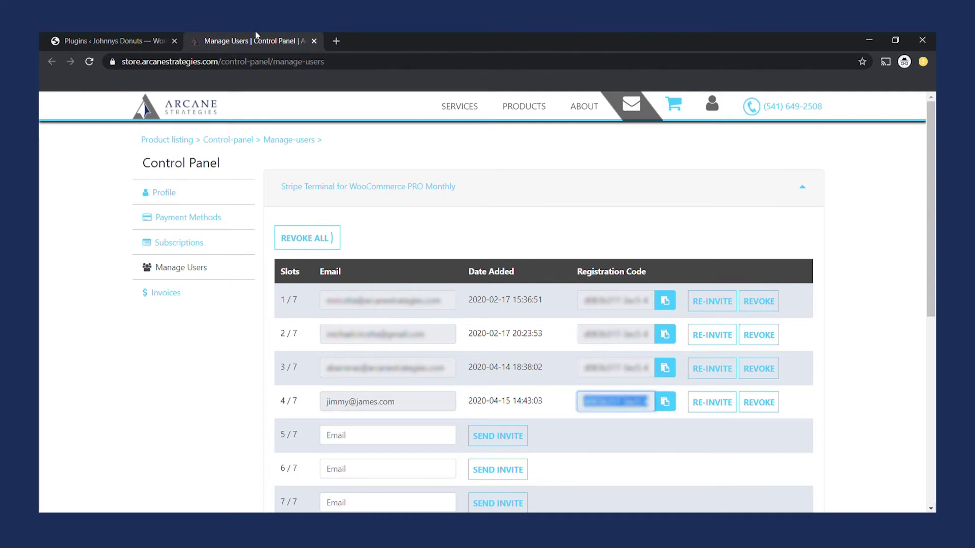
click(145, 36)
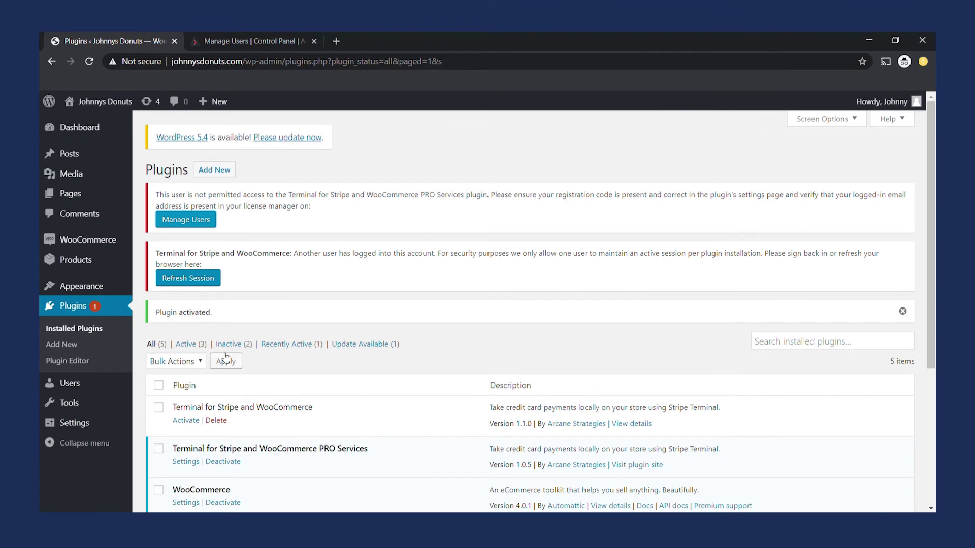
Replace the PRO plugin's Registration Code with the newly copied code and save changes.
click(186, 462)
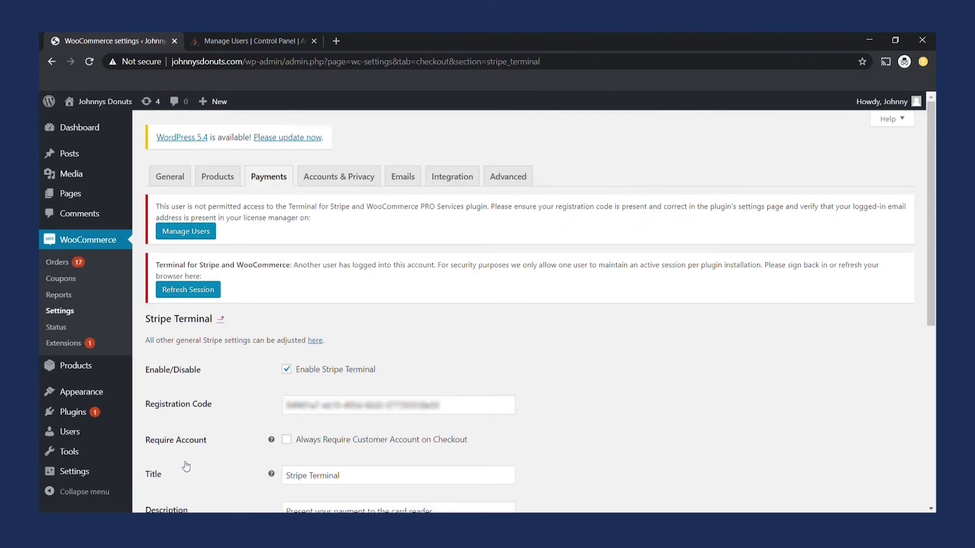
drag(439, 404, 271, 391)
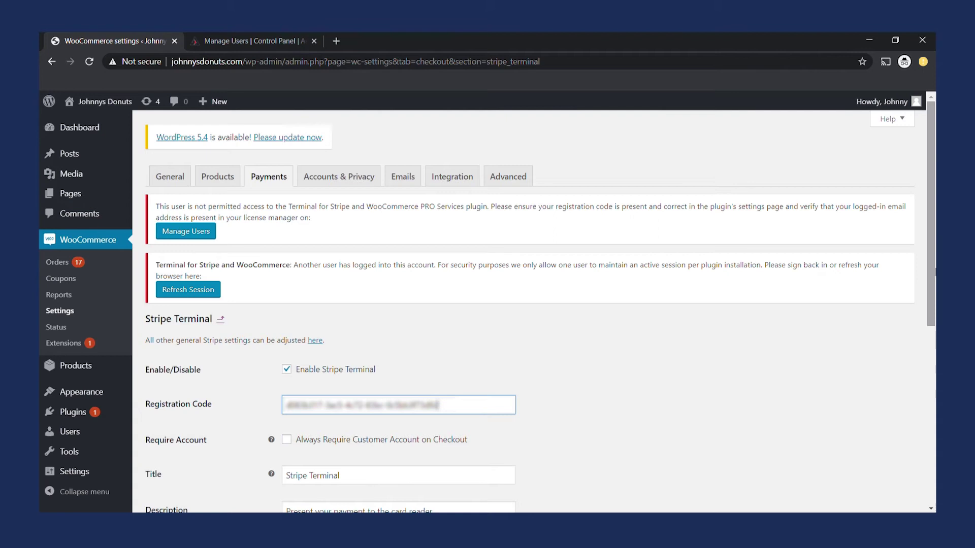
drag(934, 277, 934, 432)
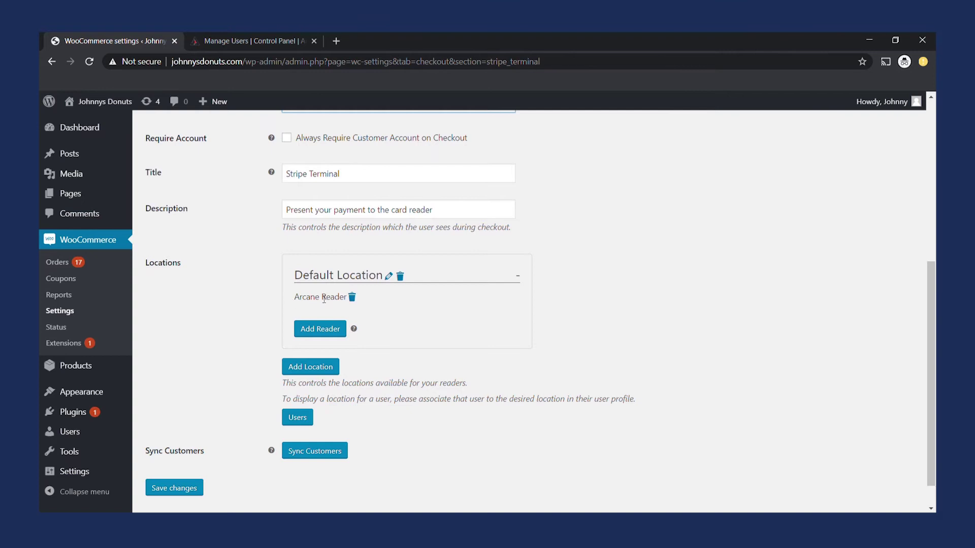
click(188, 490)
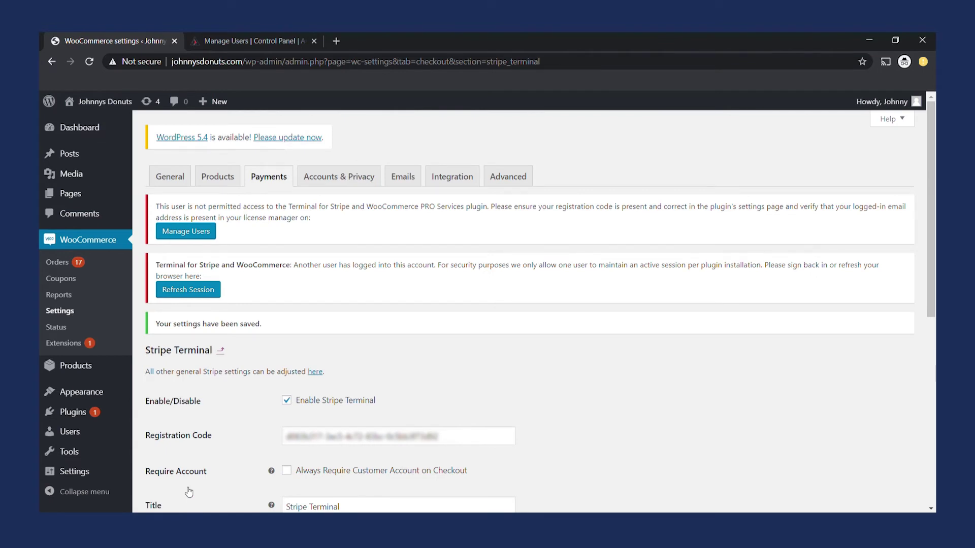
Refresh the Stripe Terminal session and scroll down to Locations showing Arcane Reader.
click(188, 288)
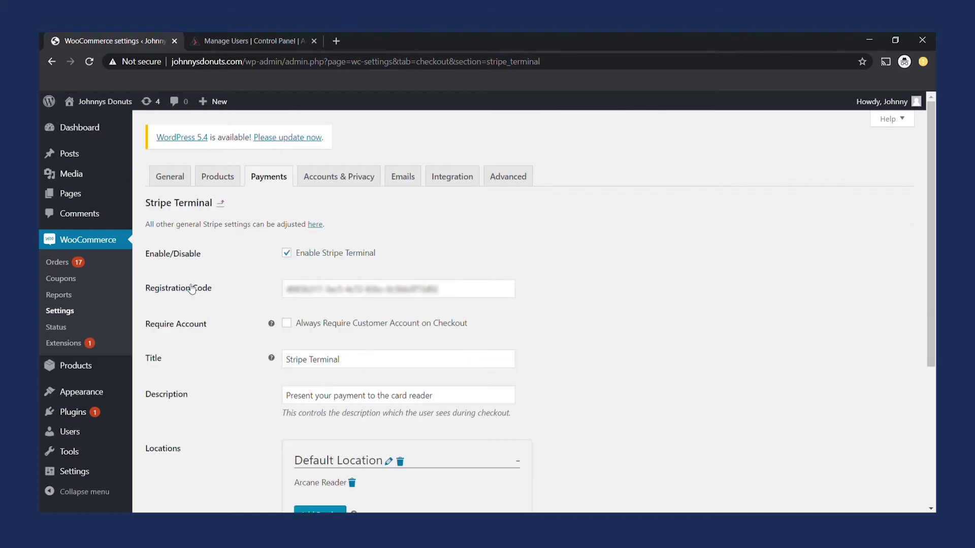
drag(935, 190, 935, 308)
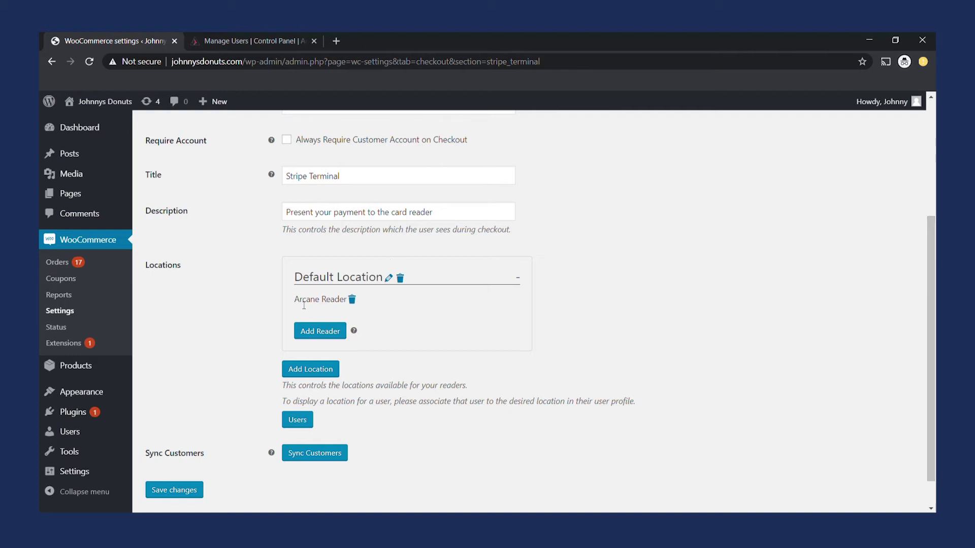
Rename the Default Location to 'Storefront 1' and confirm the new name.
drag(292, 301, 350, 301)
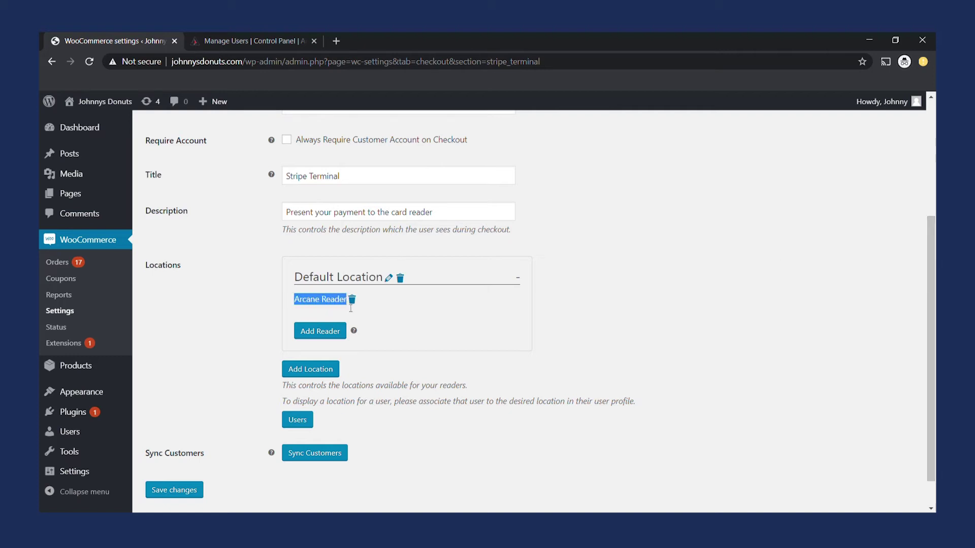
drag(294, 278, 391, 281)
click(390, 279)
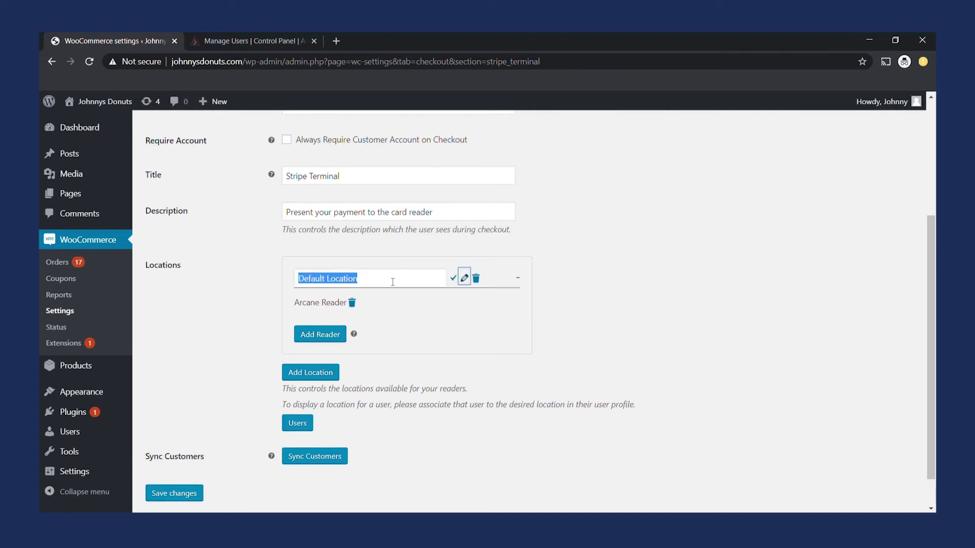
click(392, 280)
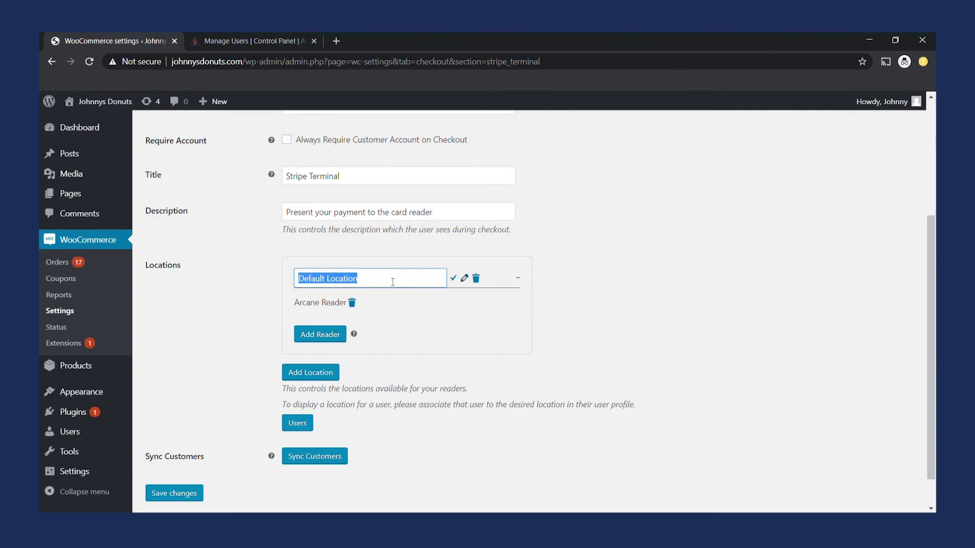
text(Storefront 1)
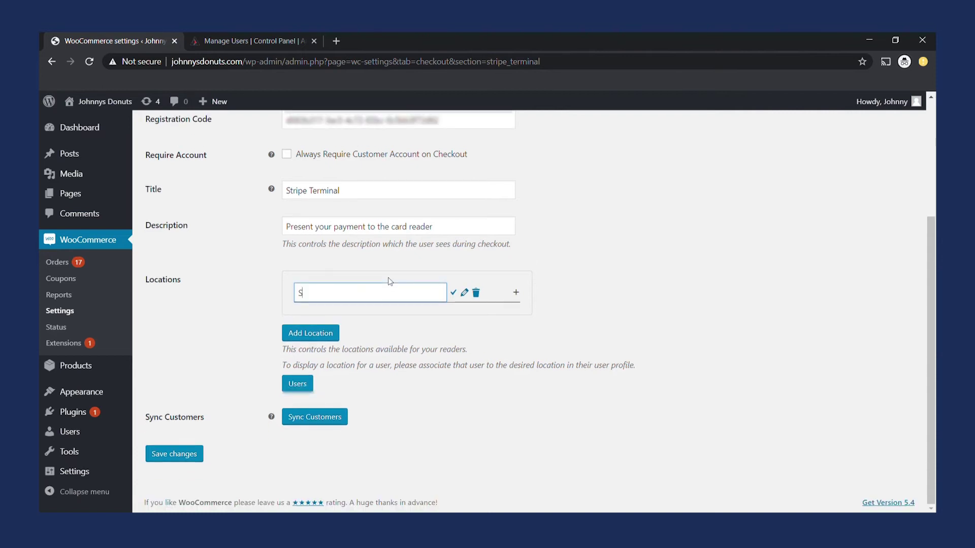
click(454, 295)
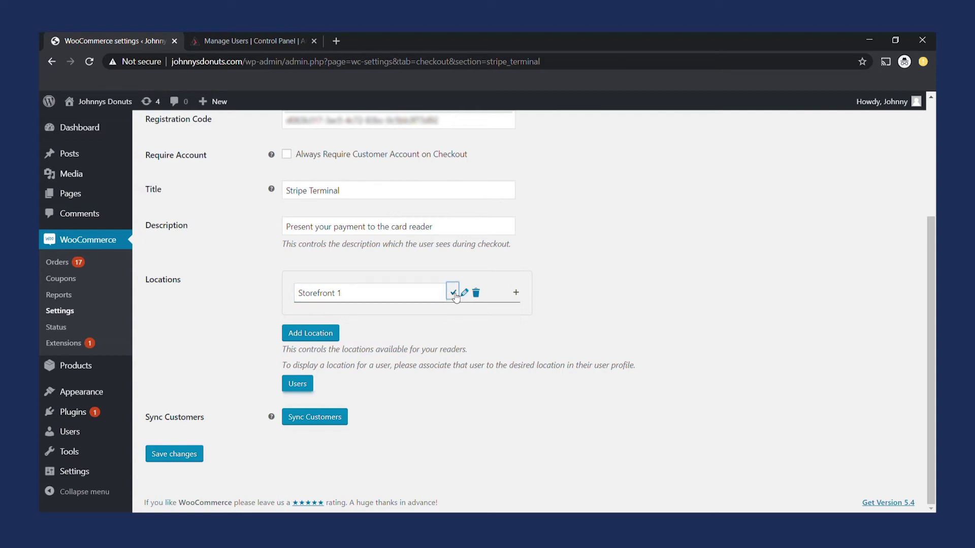
click(453, 292)
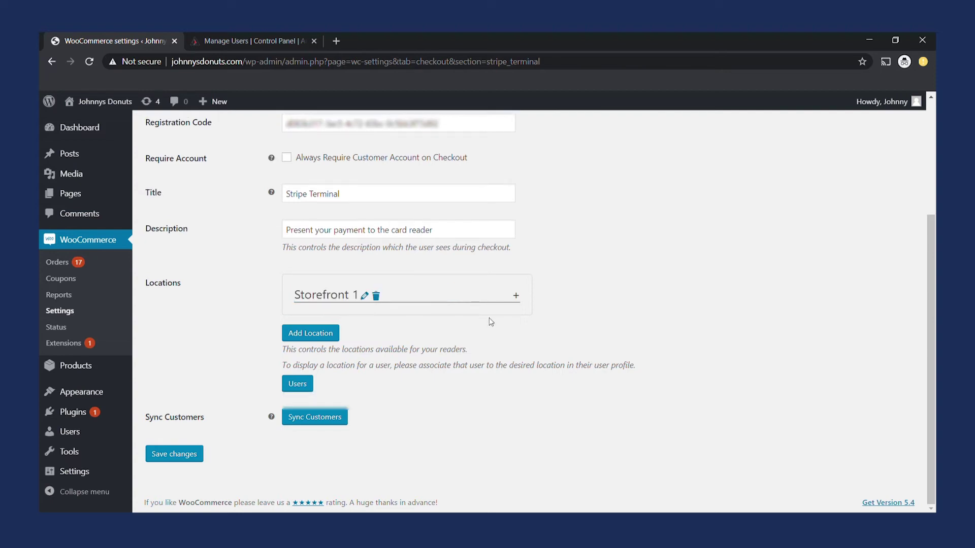
Register a new reader under Storefront 1 with its registration code, labelled 'Arcane Reader 2'.
click(515, 295)
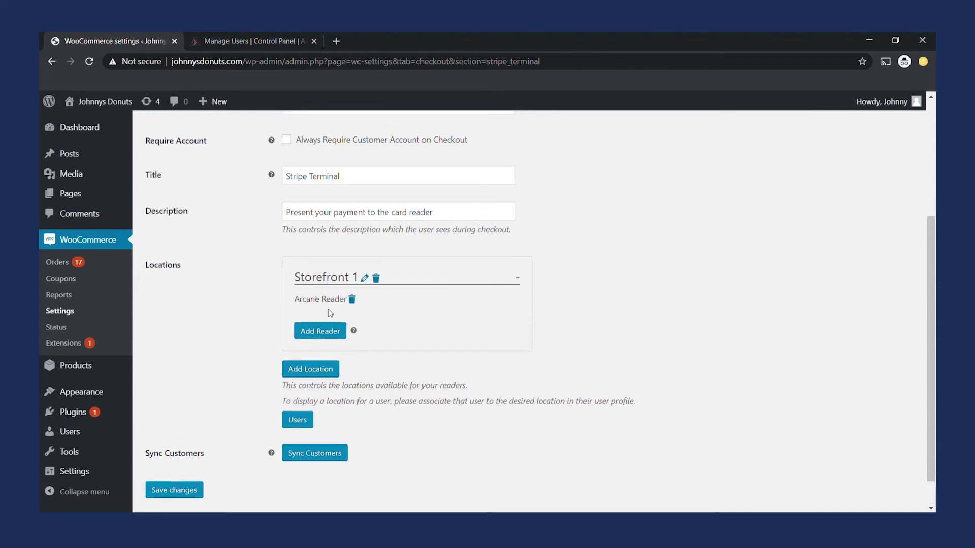
click(322, 333)
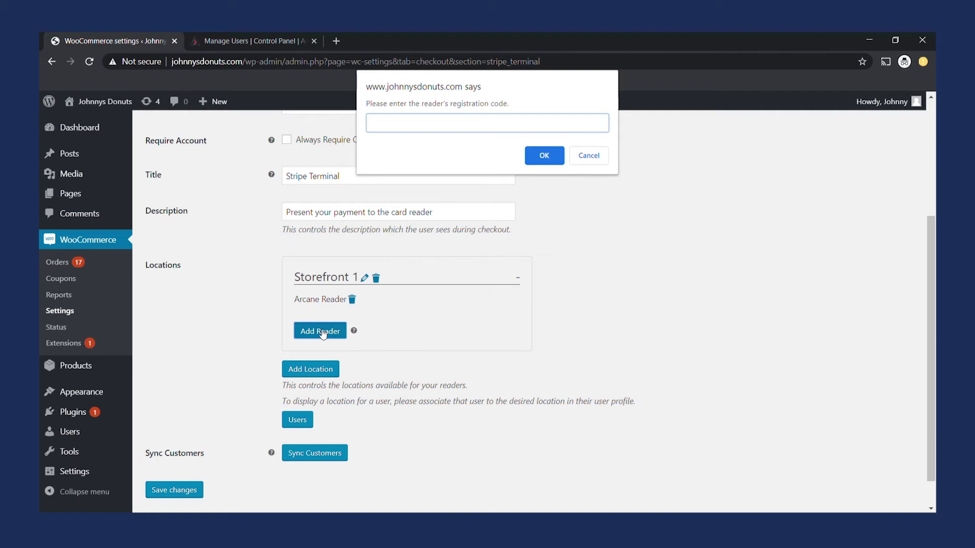
key(BackSpace)
click(538, 155)
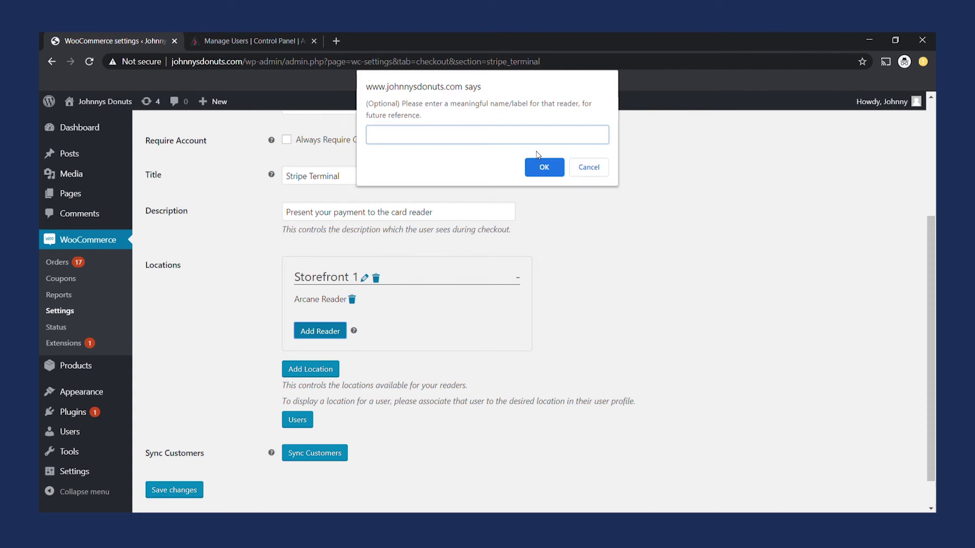
text(Arcane Reader 2)
click(541, 168)
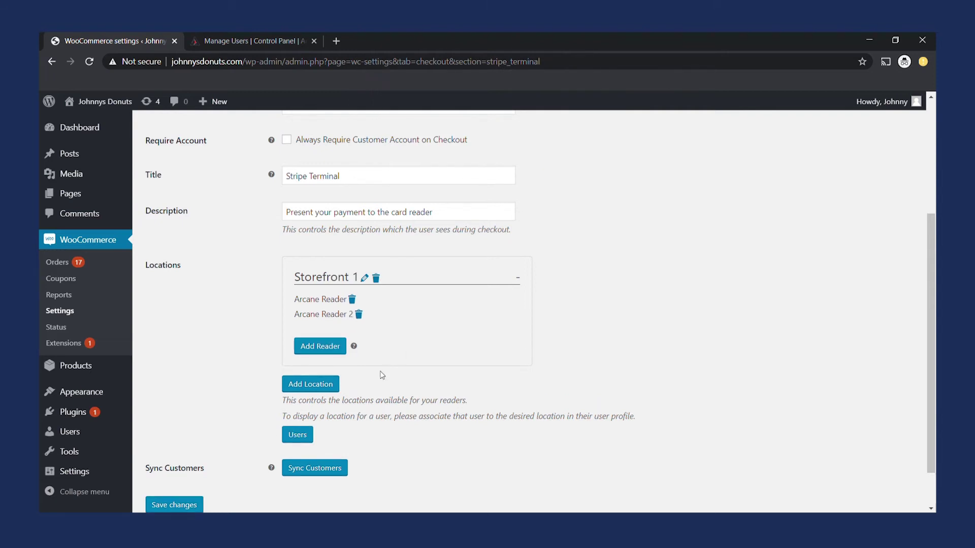
Submit a new location named 'Storefront 2' with a street address, city, state and postal code.
click(336, 384)
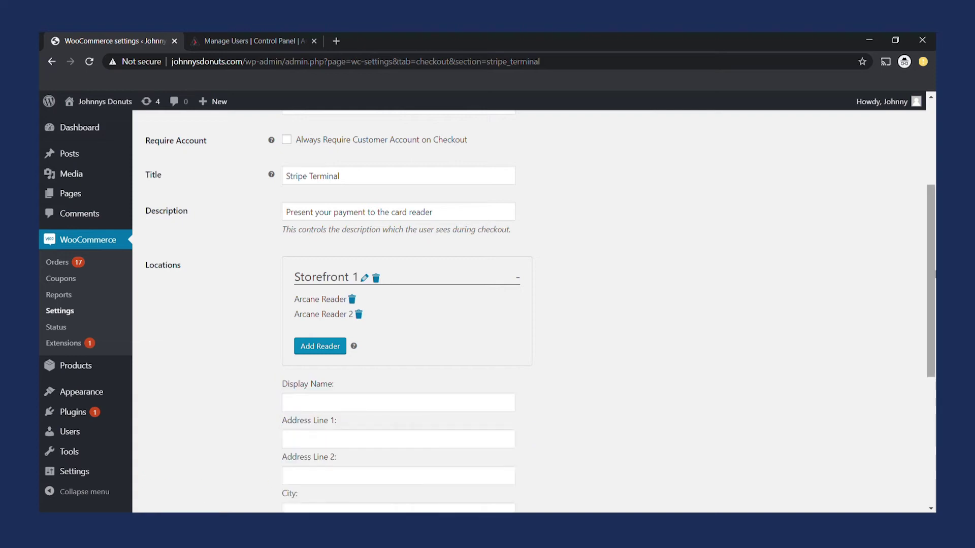
scroll(335, 401, down, 3)
click(398, 275)
text(Storefront 2)
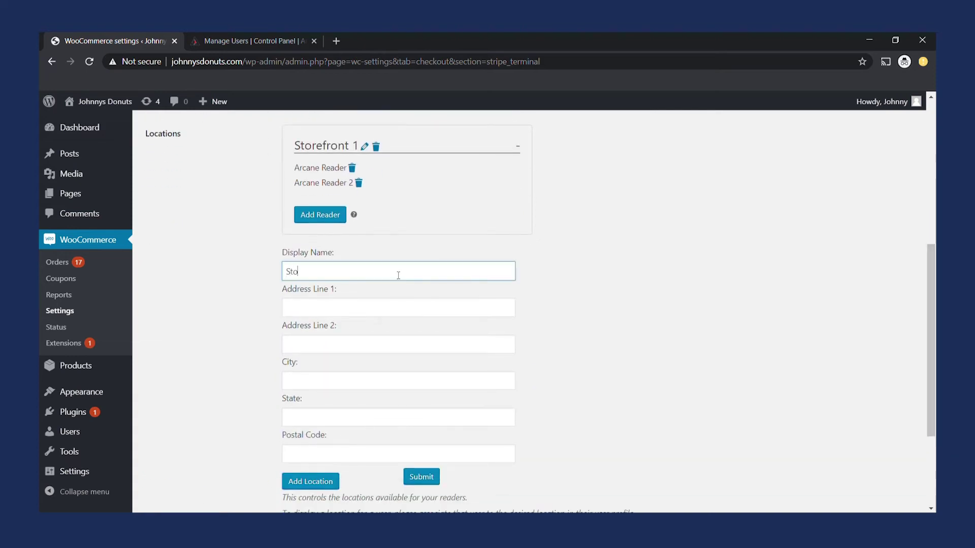
key(Tab)
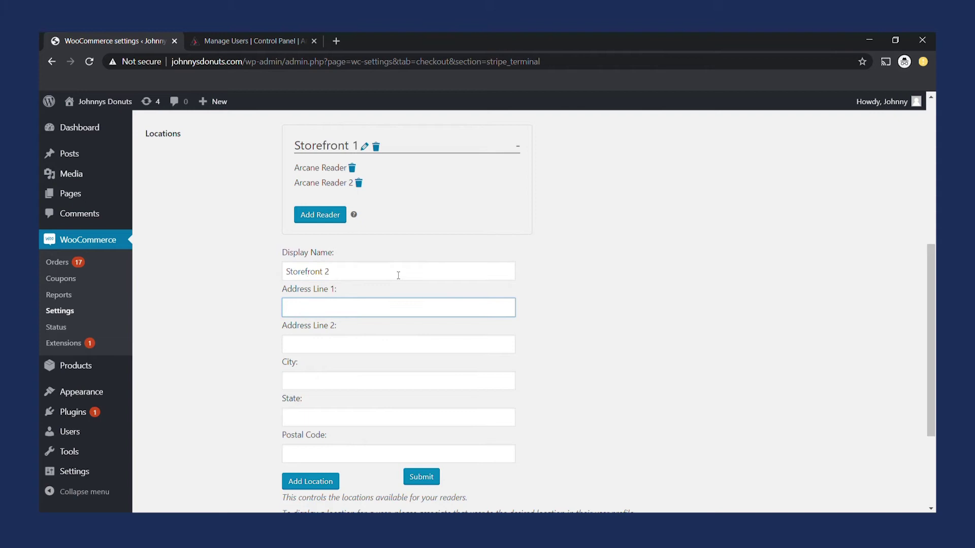
text(133 Main St)
key(Tab)
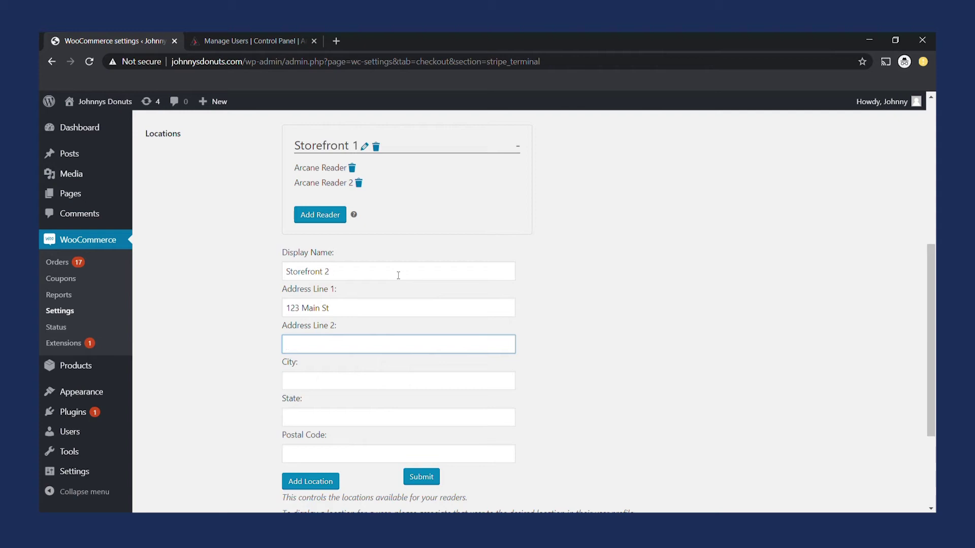
key(Tab)
text(T)
key(BackSpace)
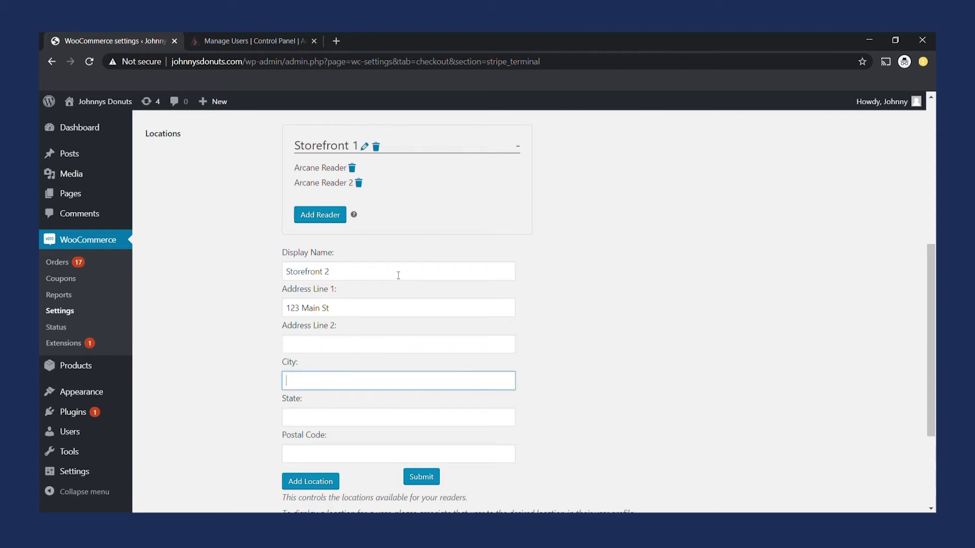
text(Lost Wages)
key(Tab)
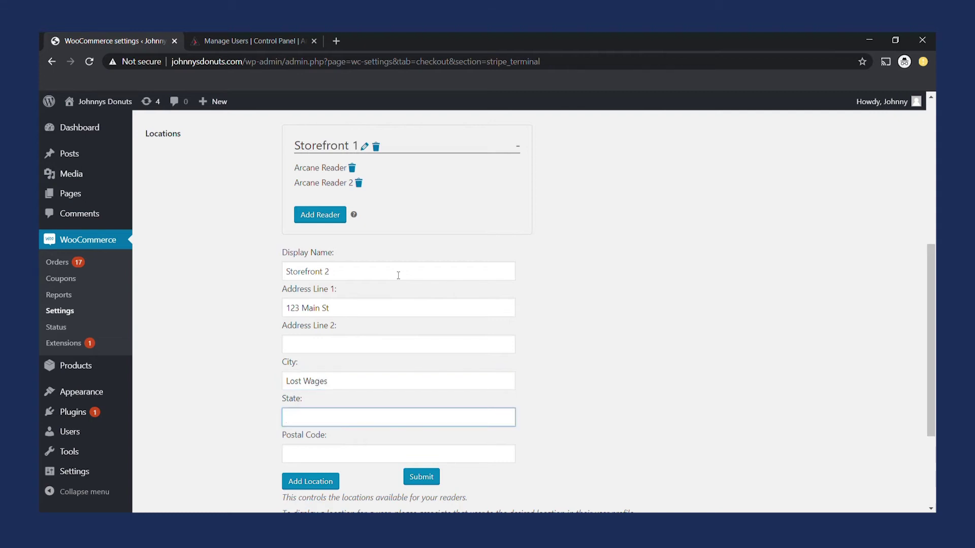
text(NV)
key(Tab)
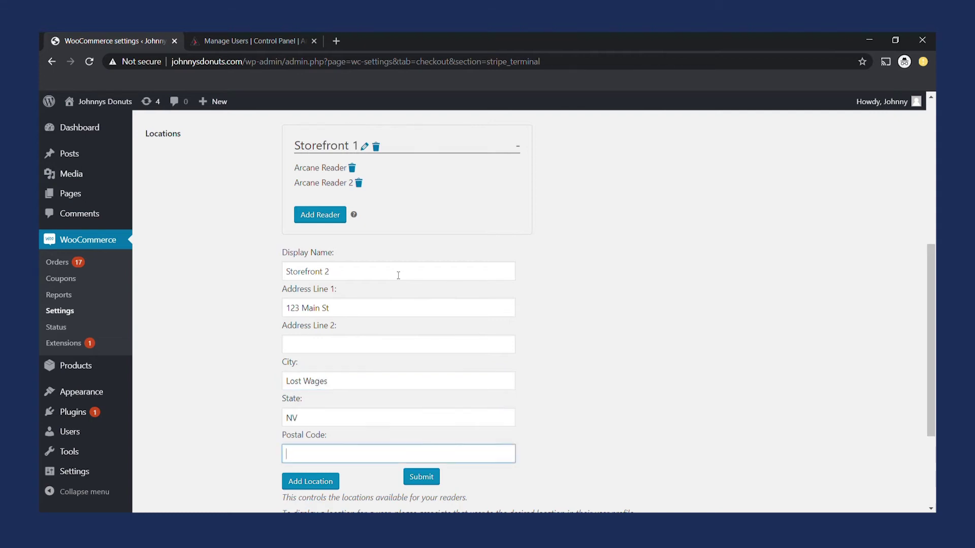
text(11111)
click(421, 477)
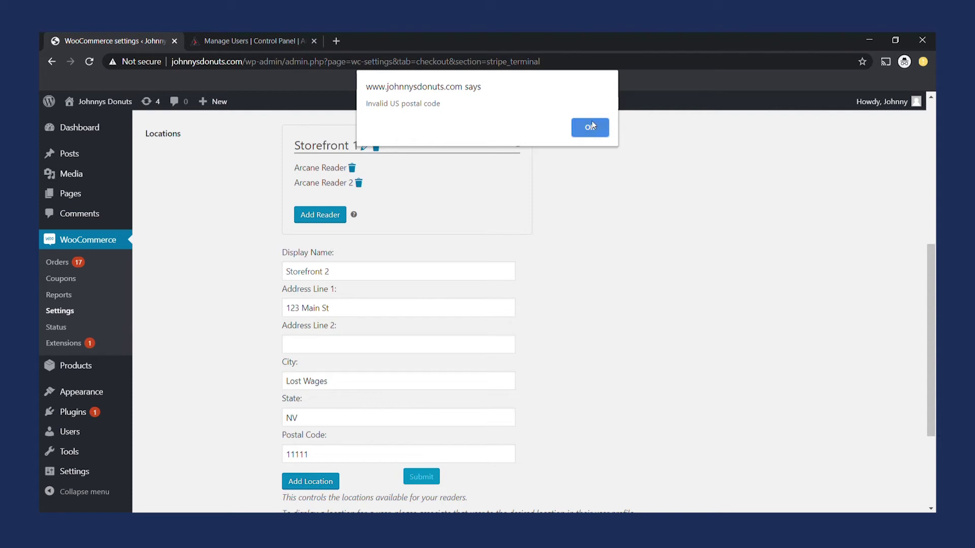
After the invalid postal code warning, correct the city, state and postal code and resubmit Storefront 2.
drag(442, 104, 364, 104)
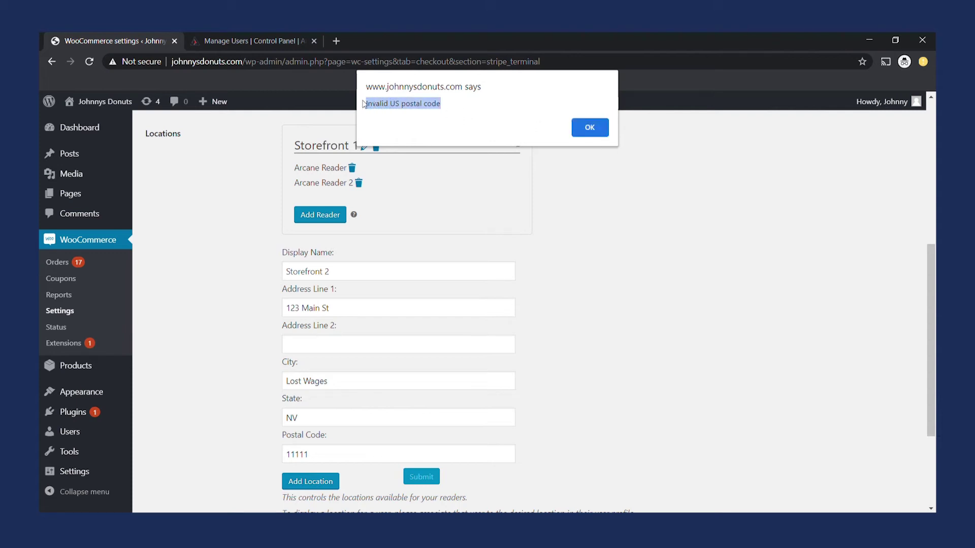
click(589, 127)
drag(416, 378, 254, 393)
text(Sa)
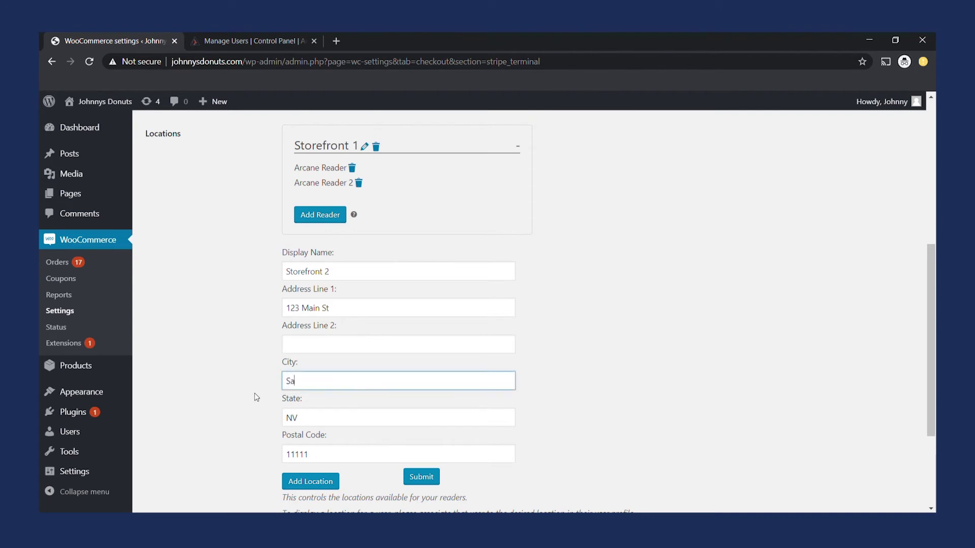
text(vannah)
key(Tab)
text(GA)
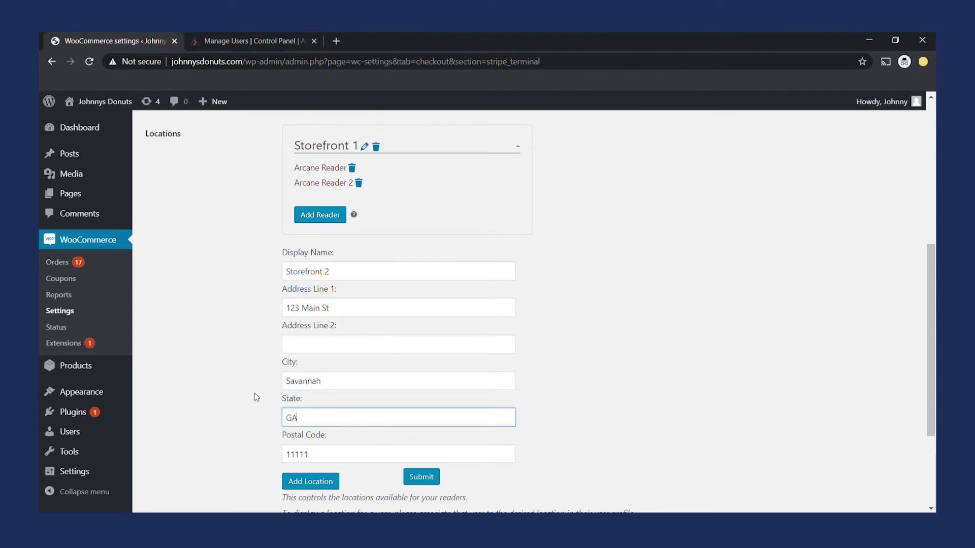
key(Tab)
text(31401)
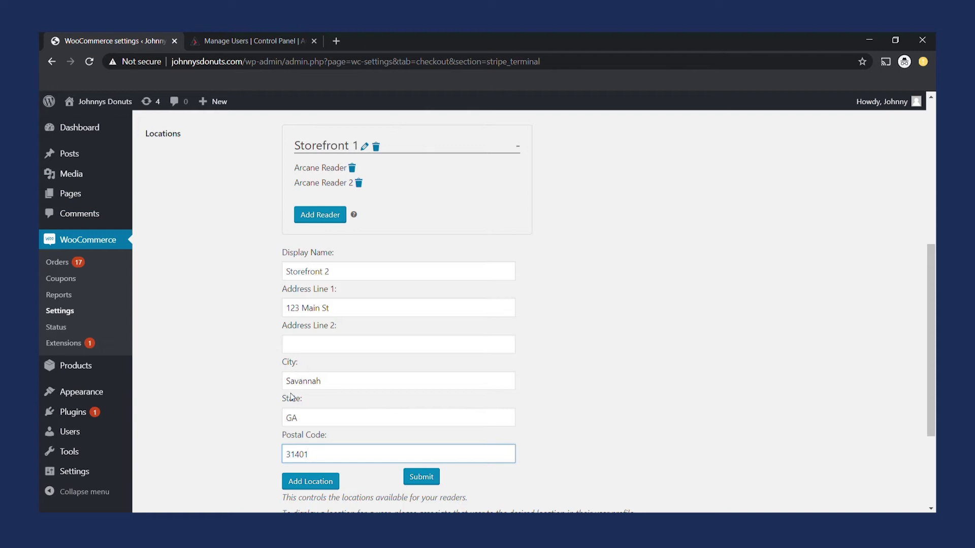
click(427, 477)
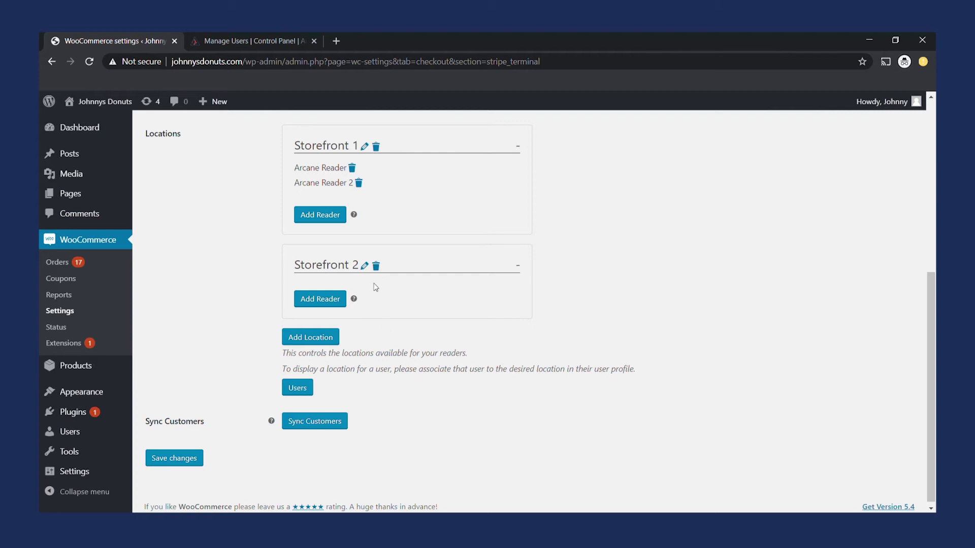
Register a card reader under Storefront 2 with its registration code and a 'Reader 1' label.
click(339, 302)
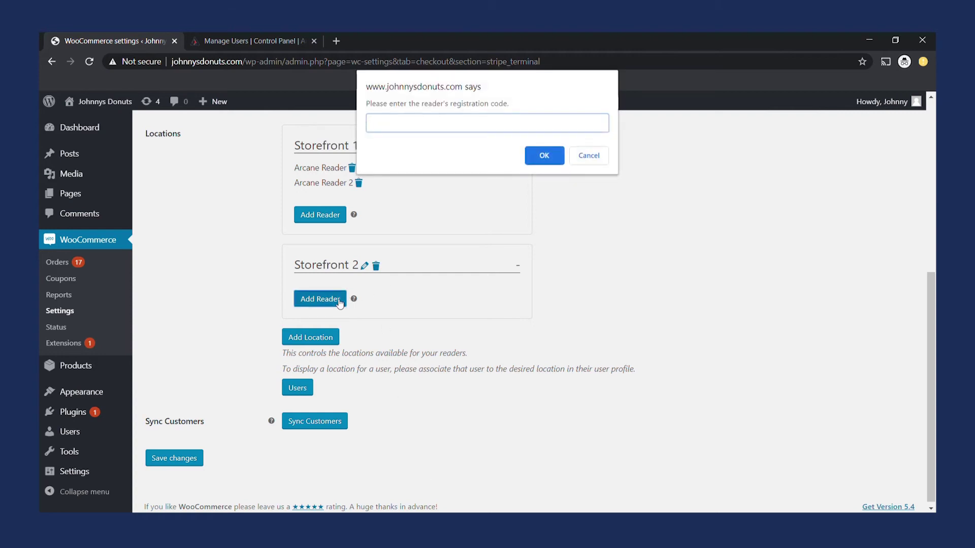
key(Return)
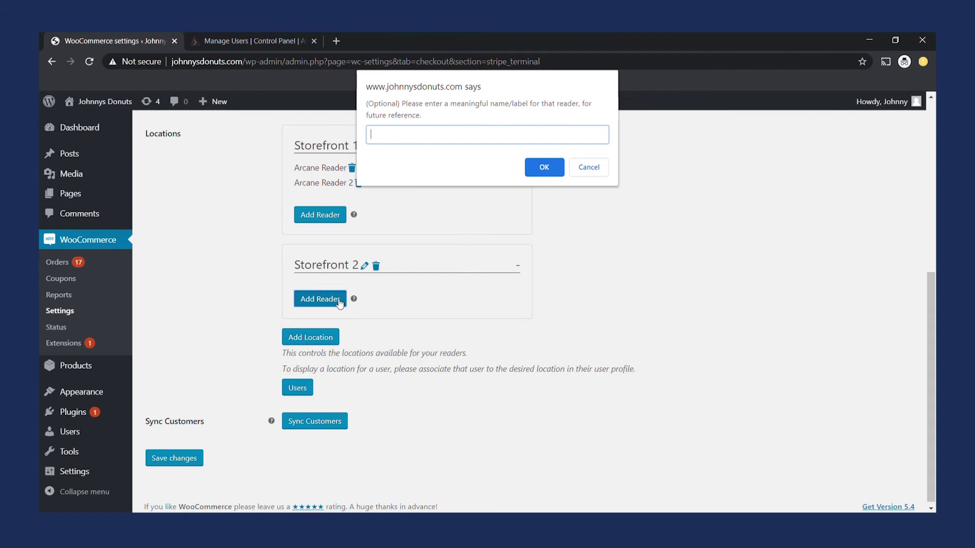
key(Home)
key(Return)
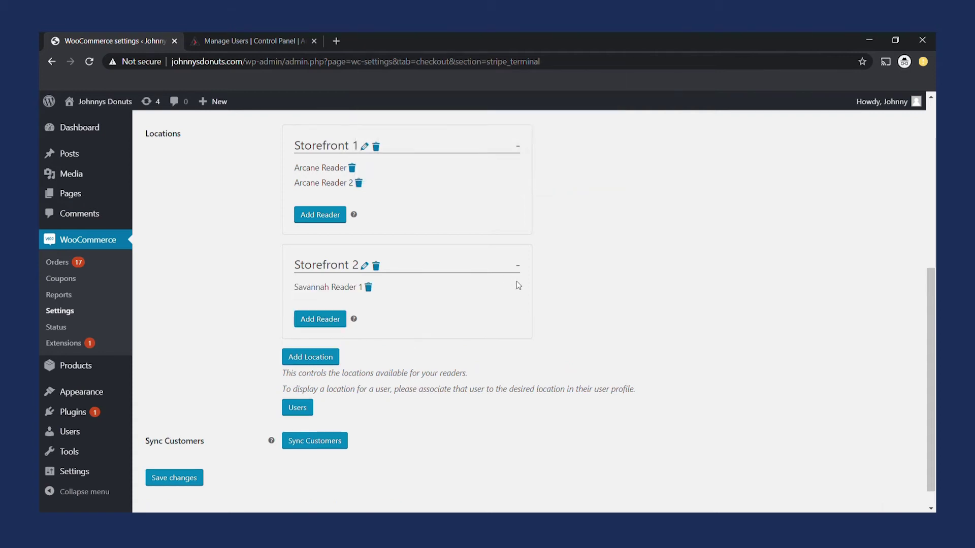
Set Storefront 1 as the Stripe Terminal location on the administrator's own profile and update it.
click(305, 410)
click(365, 36)
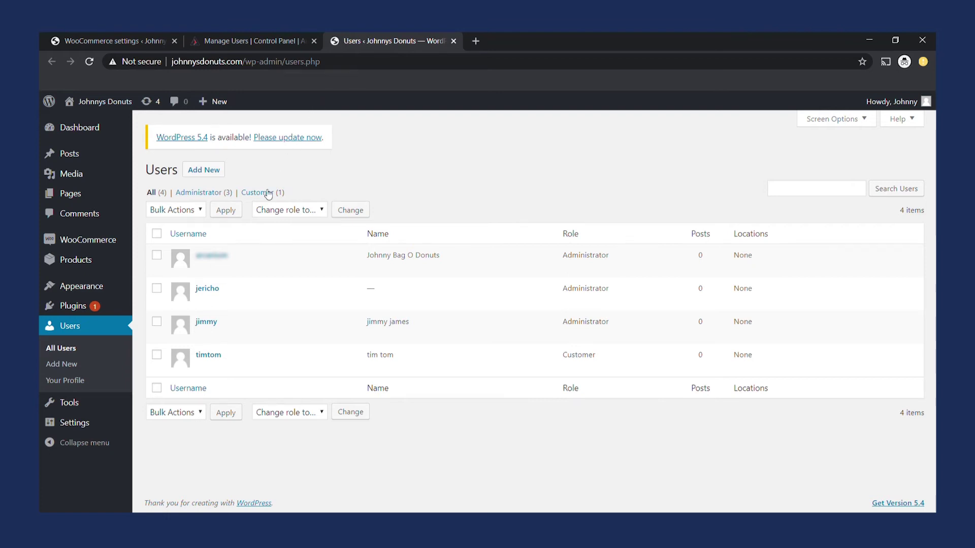
click(206, 270)
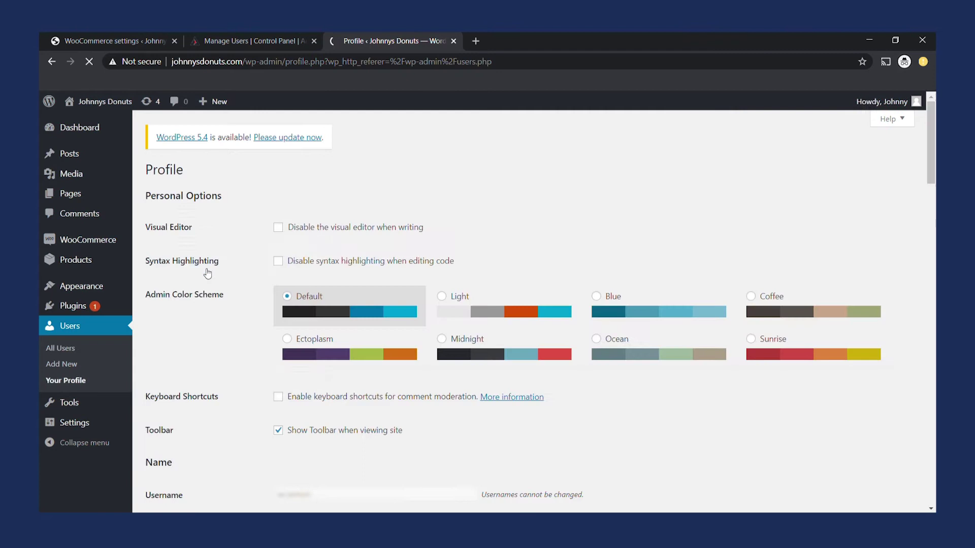
scroll(209, 280, down, 4)
scroll(533, 305, down, 1)
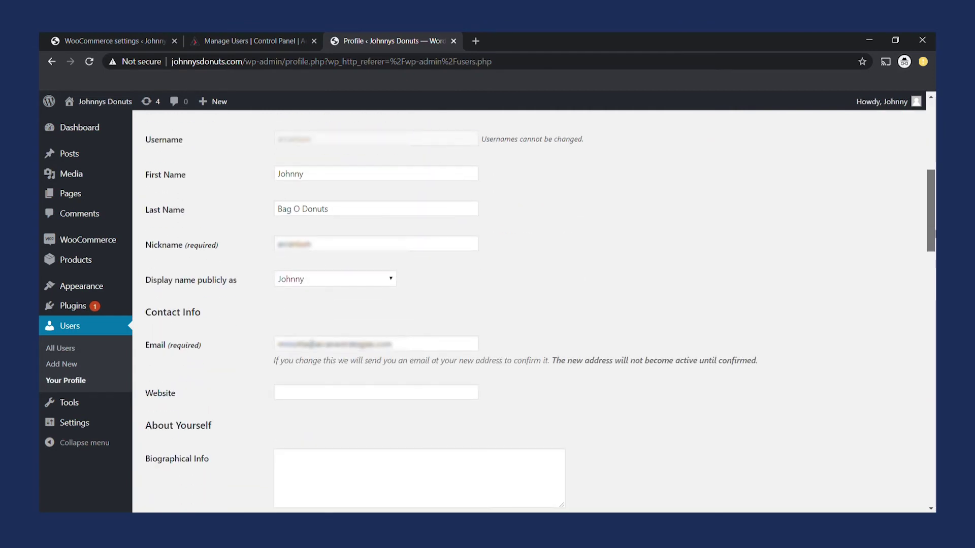
scroll(541, 311, down, 6)
scroll(570, 418, down, 1)
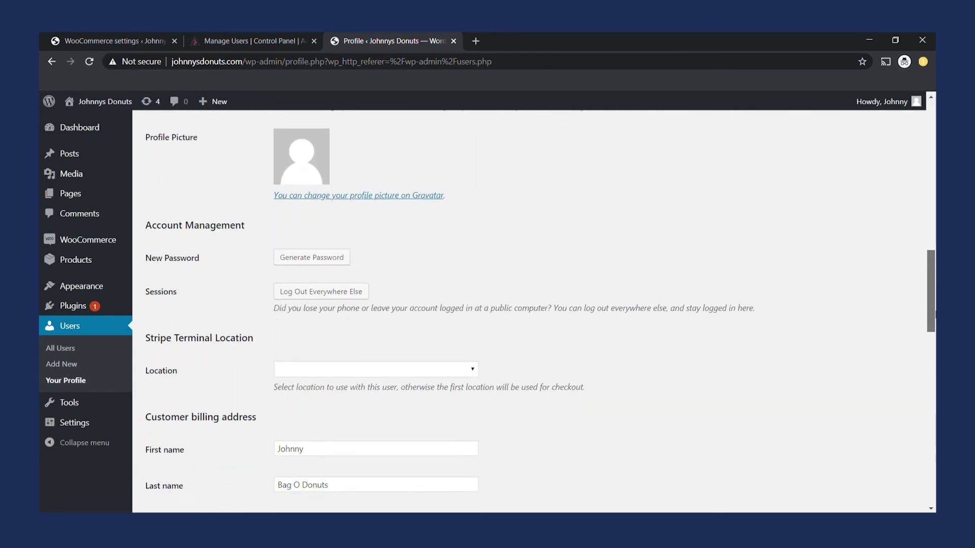
click(471, 356)
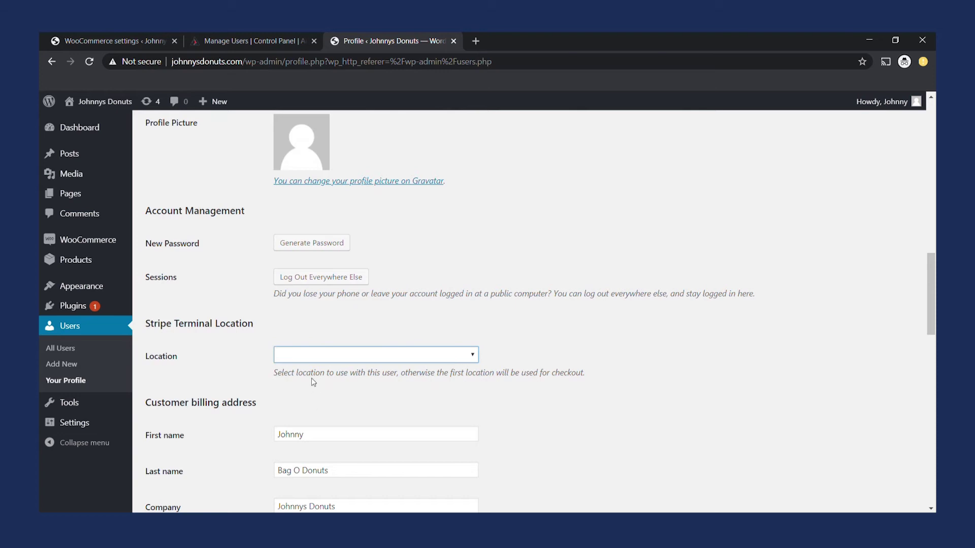
click(312, 382)
drag(931, 325, 934, 490)
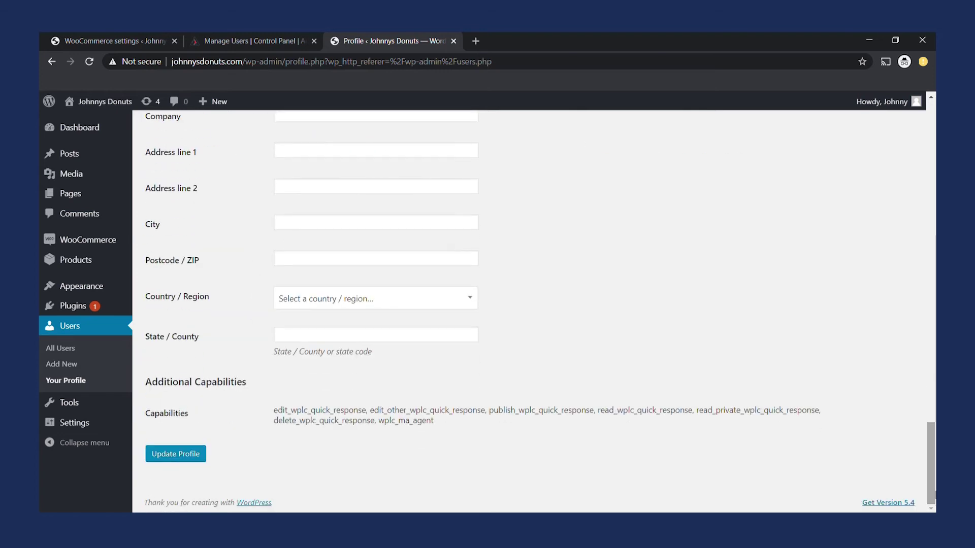
click(183, 458)
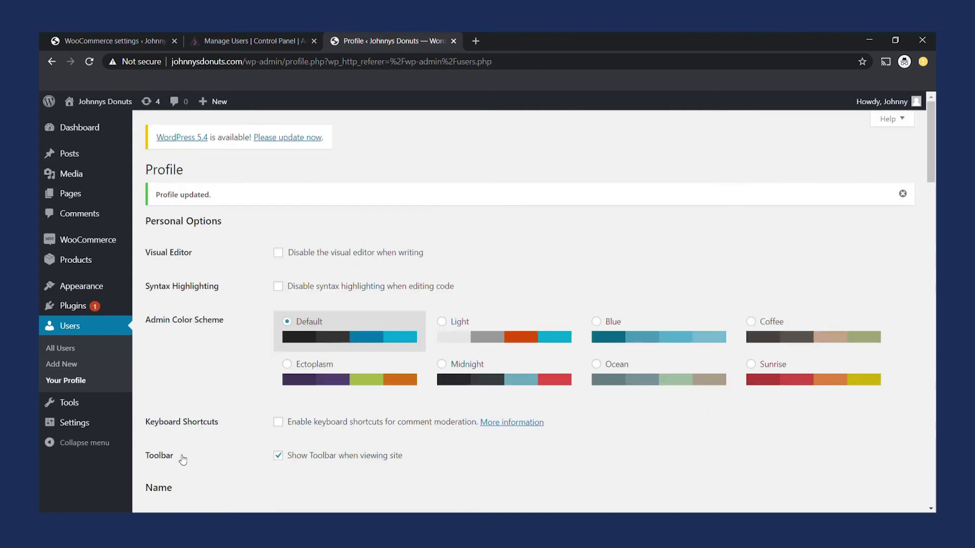
click(68, 353)
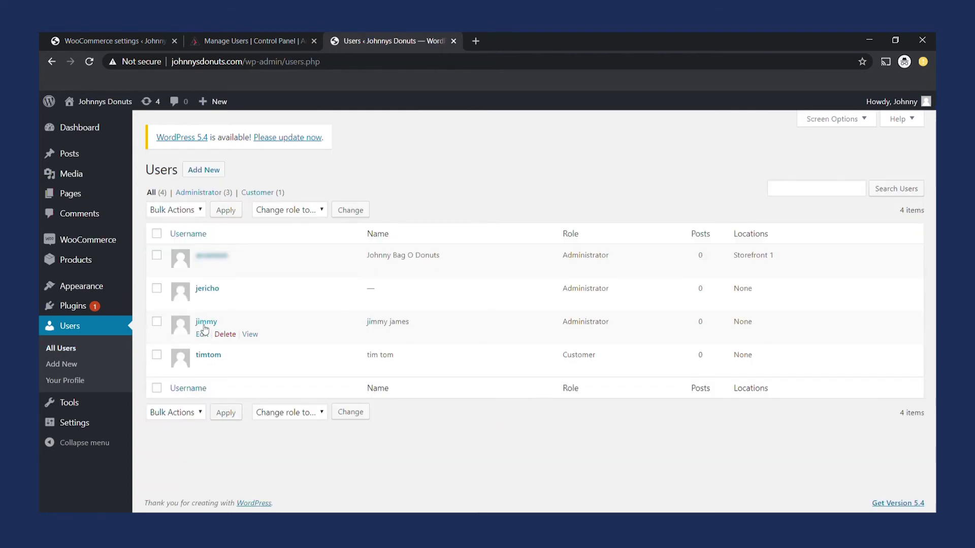
Set the other administrator's Stripe Terminal location to Storefront 2 and update the user.
click(203, 334)
scroll(653, 165, down, 7)
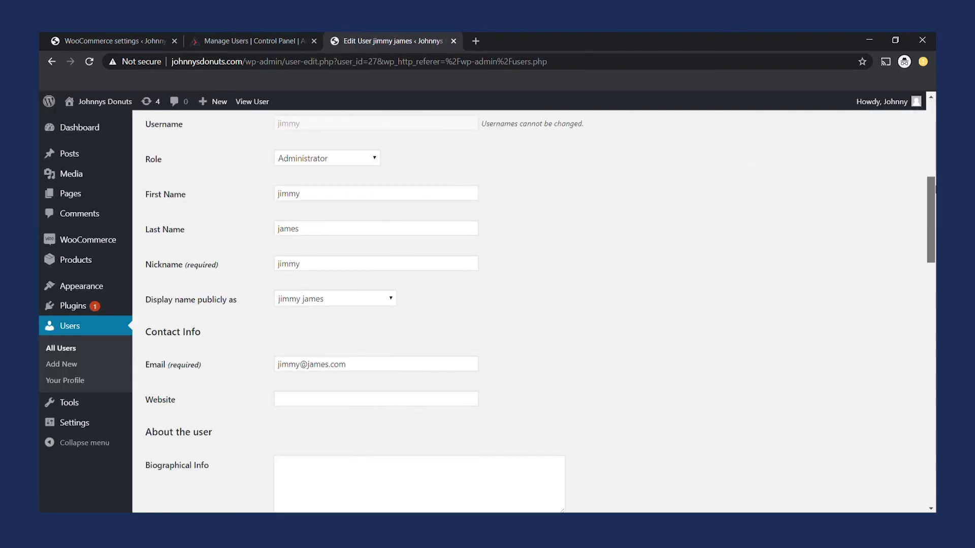
scroll(908, 294, down, 10)
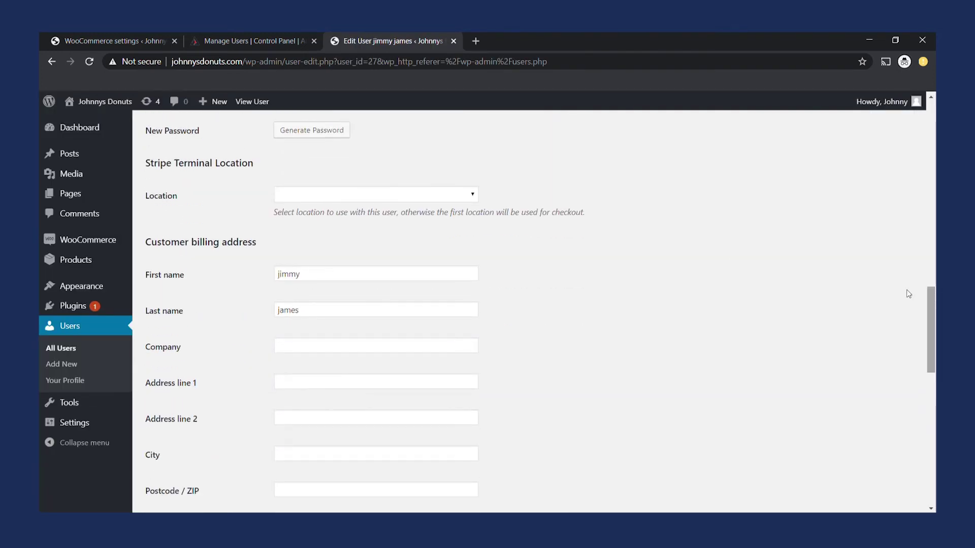
click(363, 197)
key(Down)
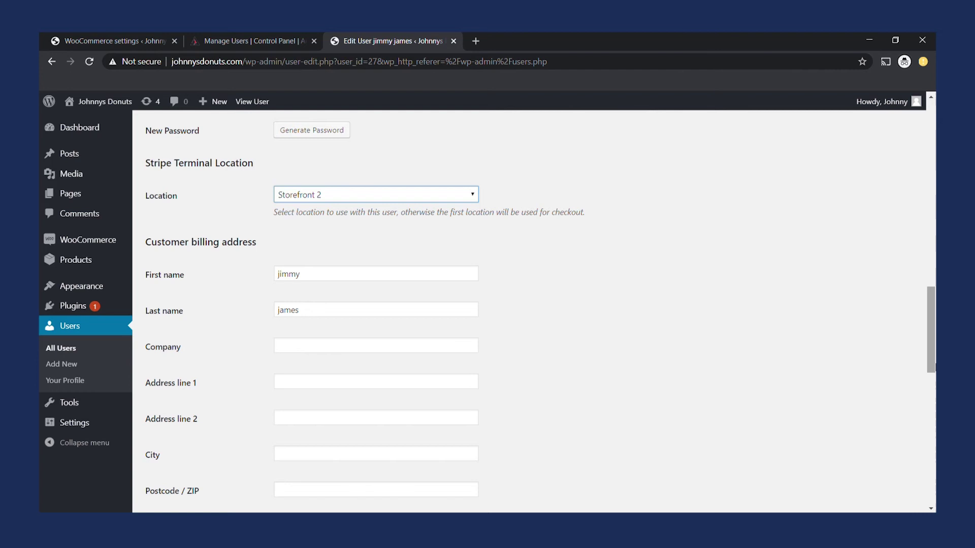
drag(931, 330, 931, 462)
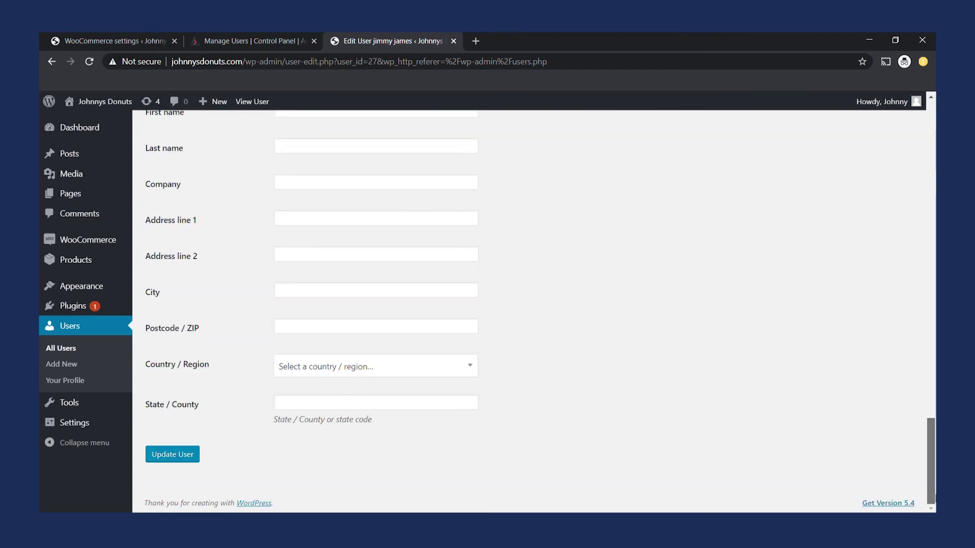
click(173, 455)
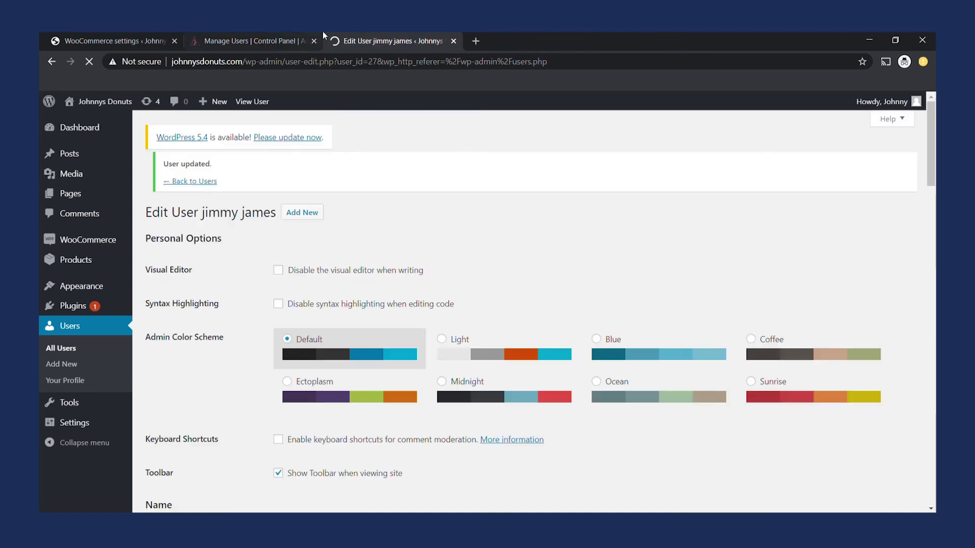
Check the user in slot 4 on the store's user management page, then return to WordPress.
click(259, 35)
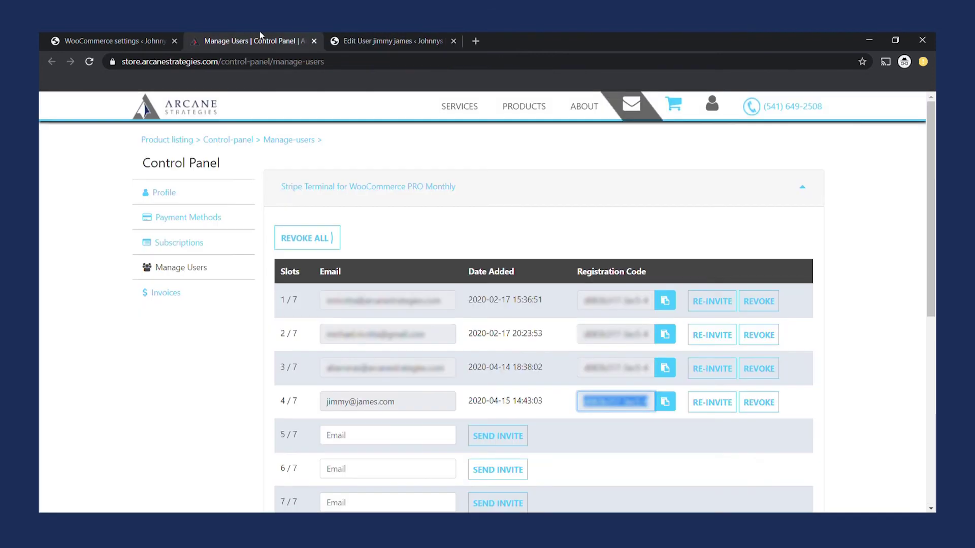
drag(405, 402, 324, 408)
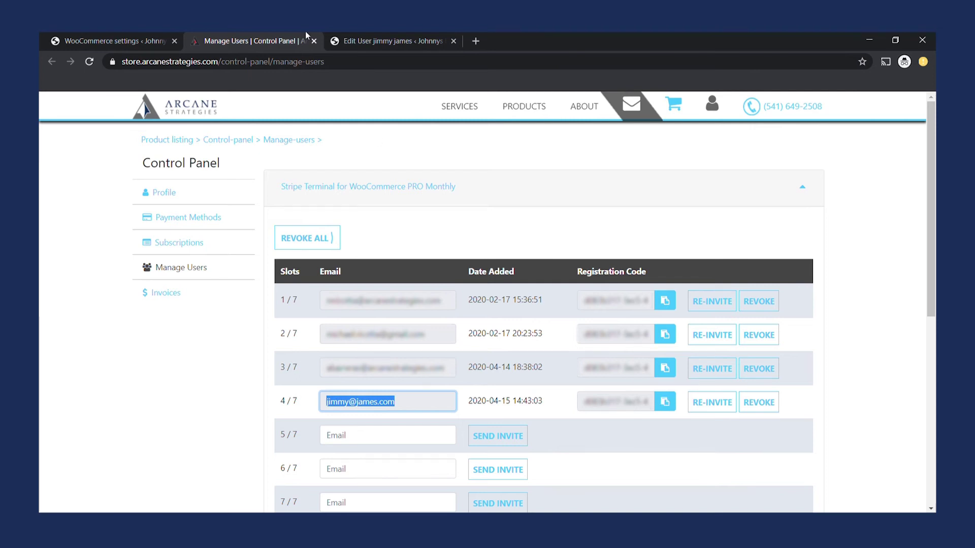
click(363, 33)
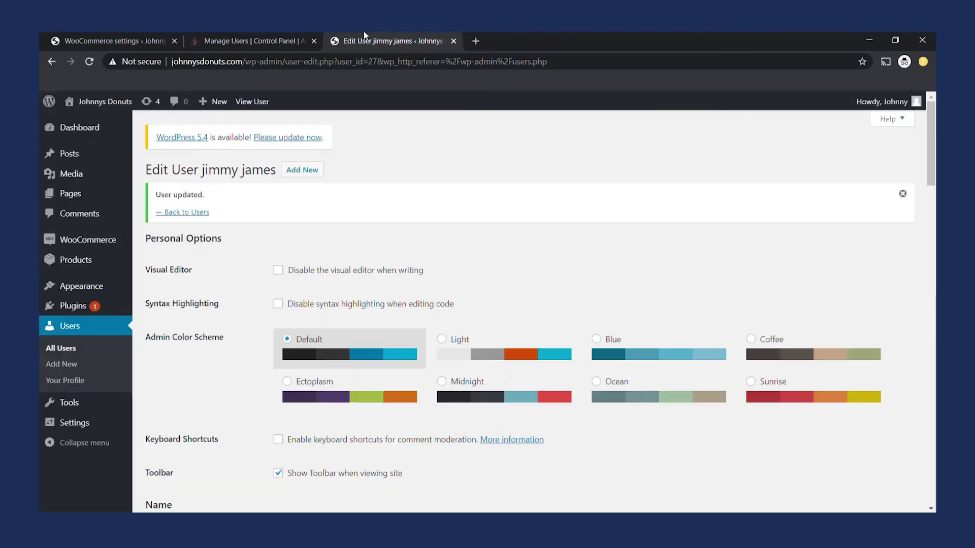
Close the store's control panel and return to the Stripe Terminal settings.
click(314, 41)
click(119, 33)
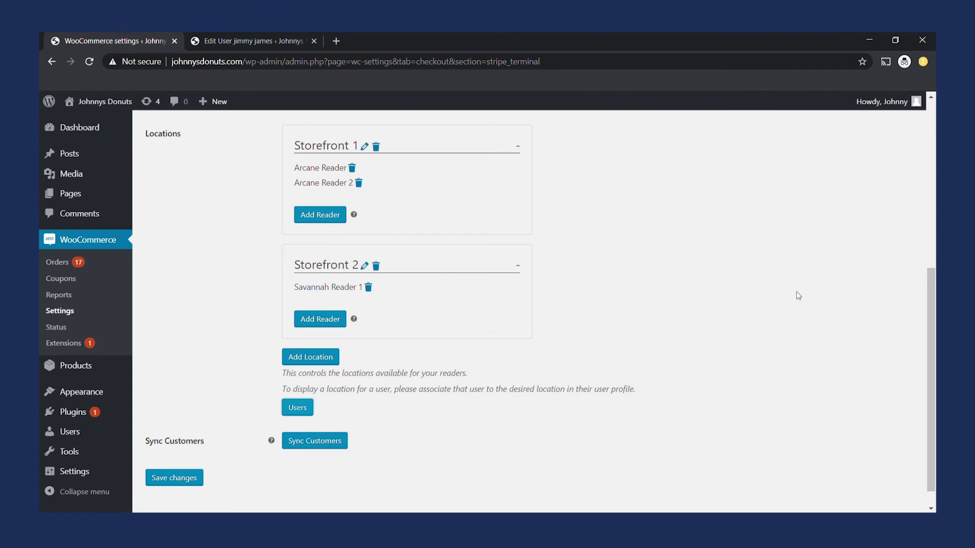
scroll(931, 305, up, 4)
scroll(866, 299, up, 2)
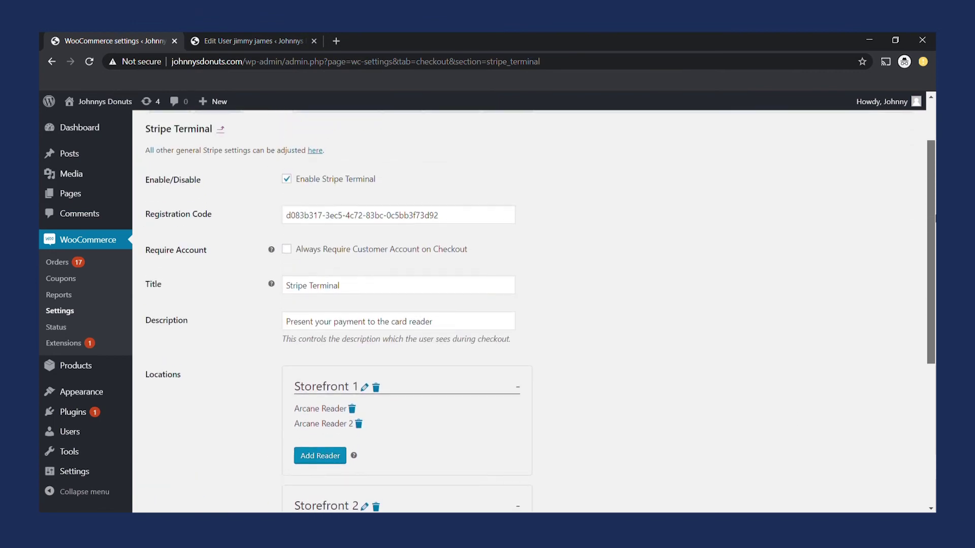
scroll(866, 300, down, 6)
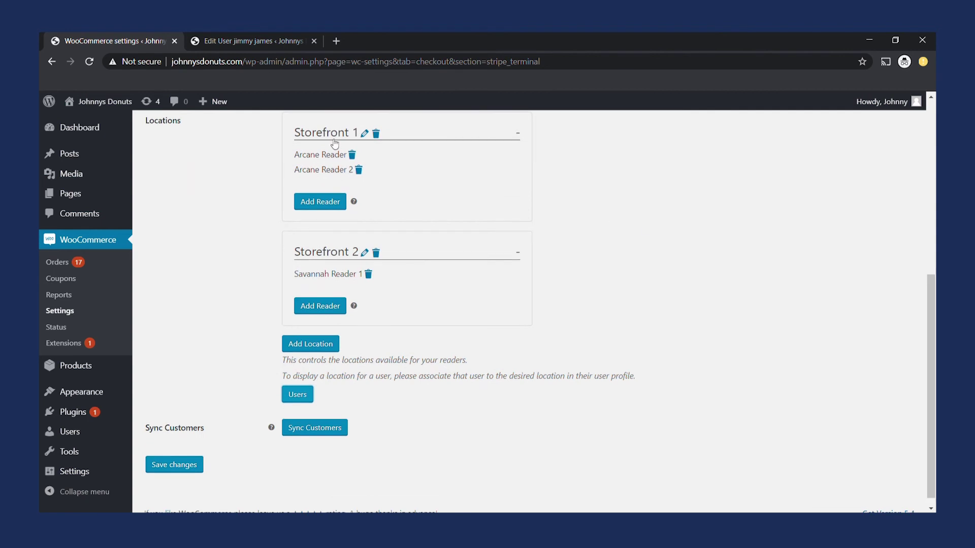
click(464, 405)
Queue a customer sync between Stripe and WordPress and dismiss the sync started notice.
mouse_move(272, 430)
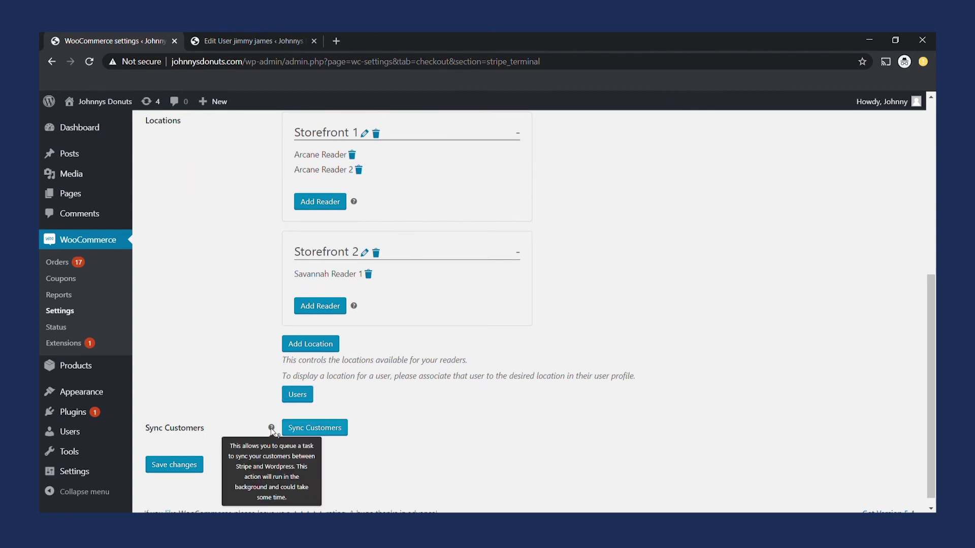
click(316, 429)
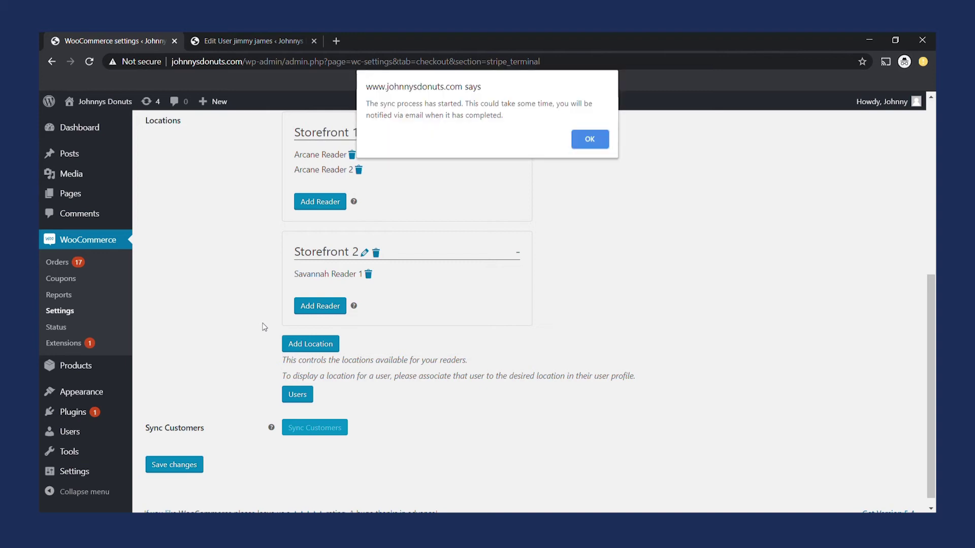
drag(505, 120, 389, 108)
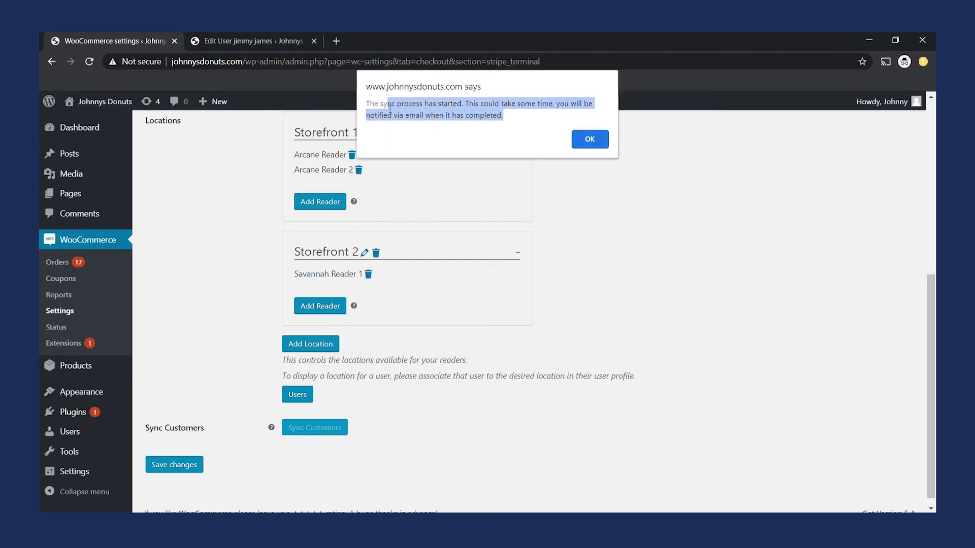
click(475, 123)
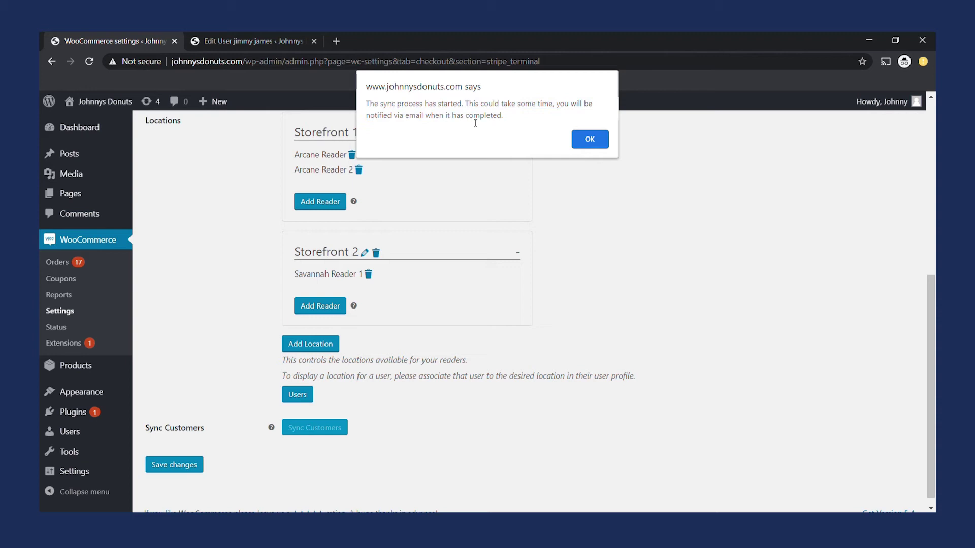
click(583, 140)
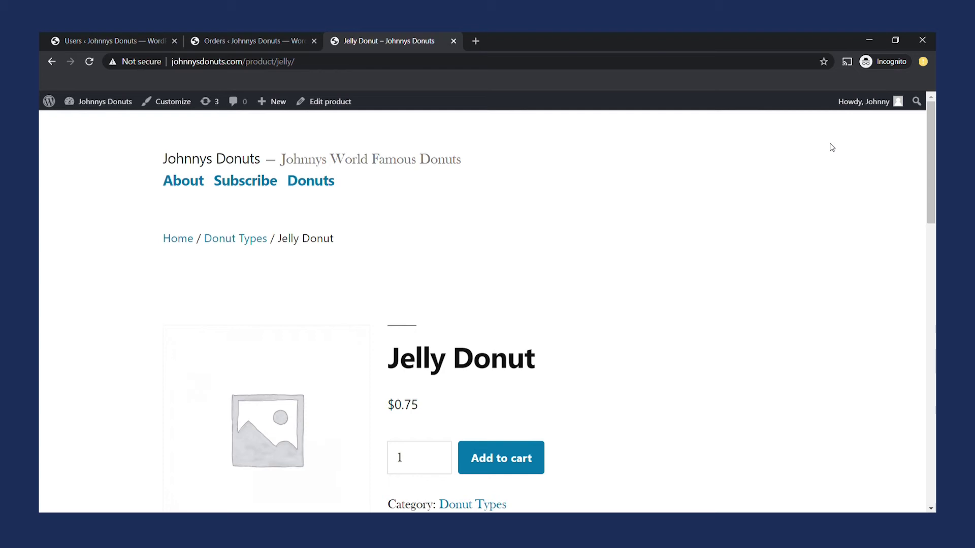
From Related products on the Jelly Donut page, sign up for Donut of The Month Club.
drag(934, 154, 934, 183)
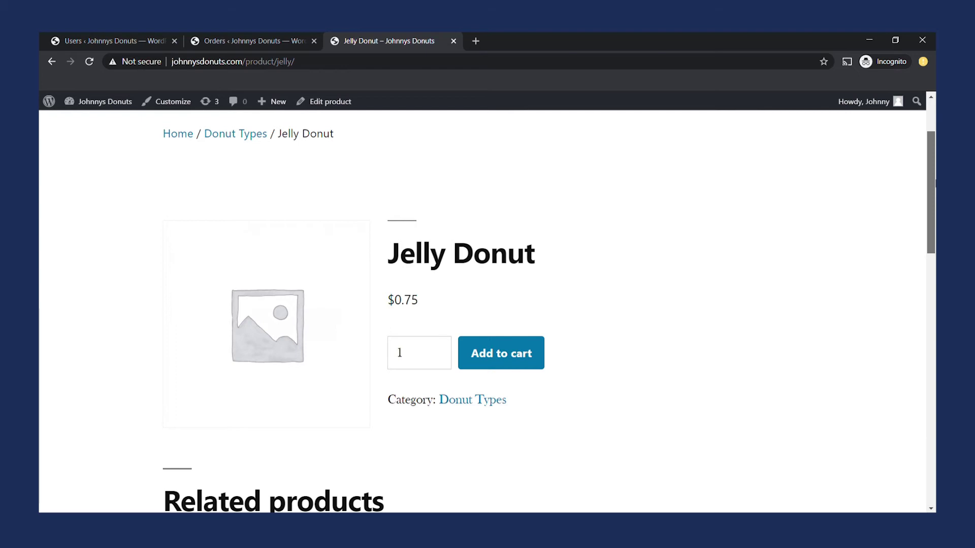
scroll(487, 305, down, 5)
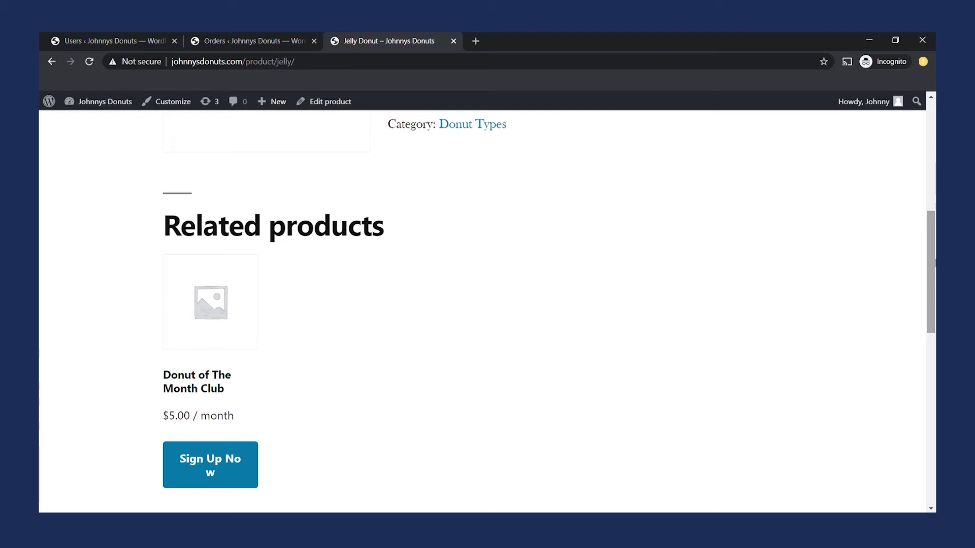
scroll(488, 304, down, 2)
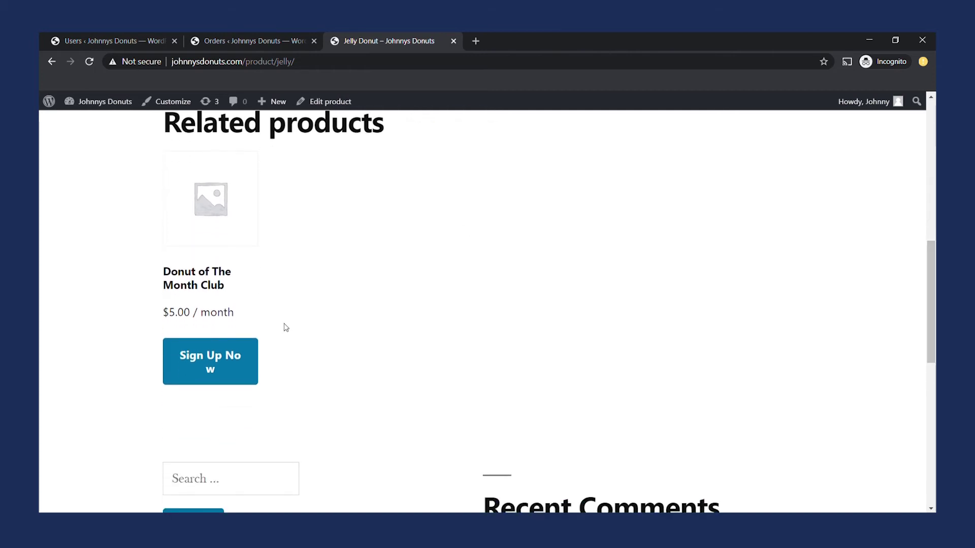
click(238, 358)
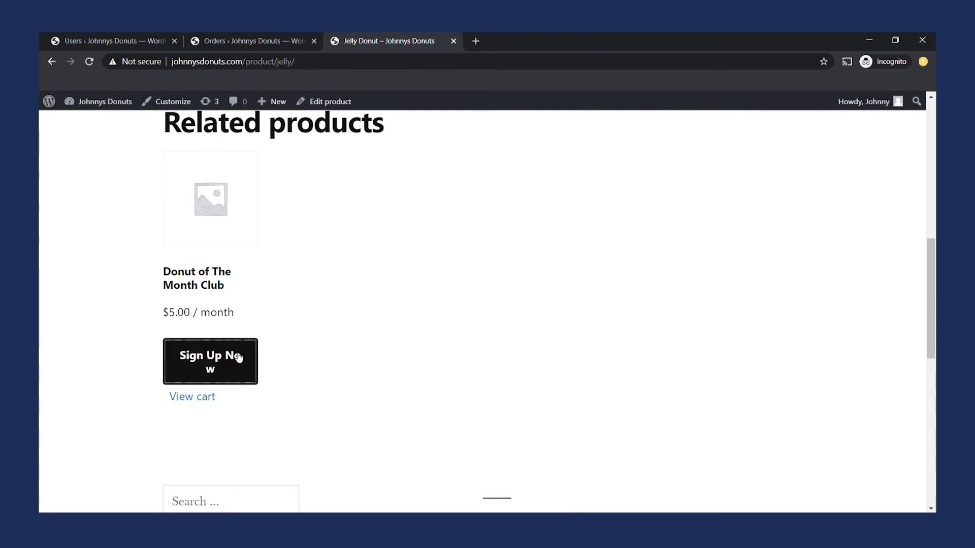
Review the cart ($5.00 total, $5.00/month recurring) and proceed to checkout.
click(209, 400)
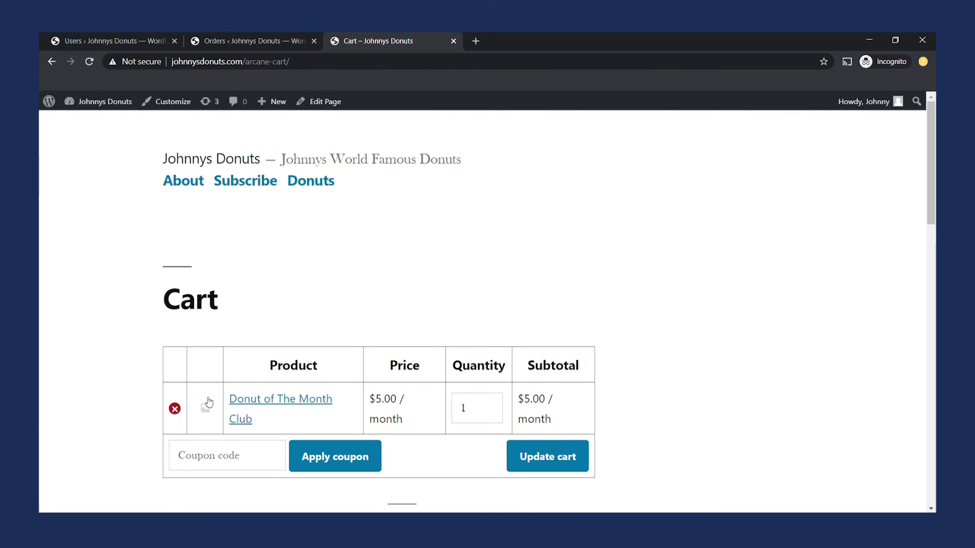
drag(932, 184, 933, 298)
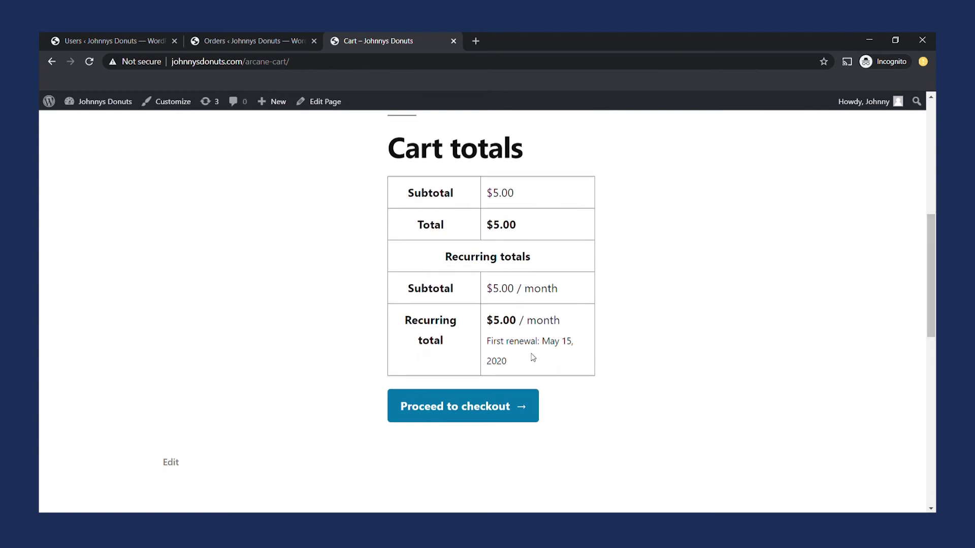
drag(531, 365, 488, 361)
click(460, 414)
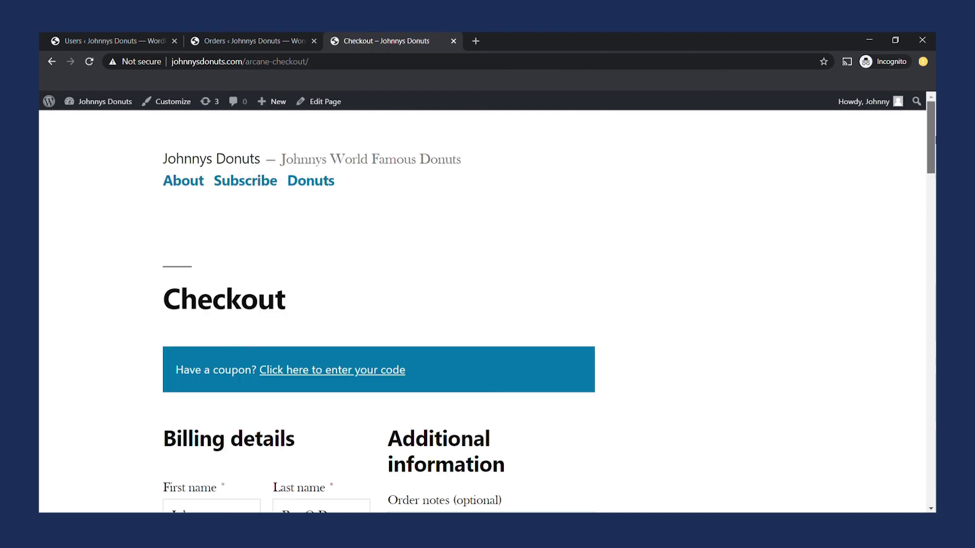
scroll(460, 414, down, 4)
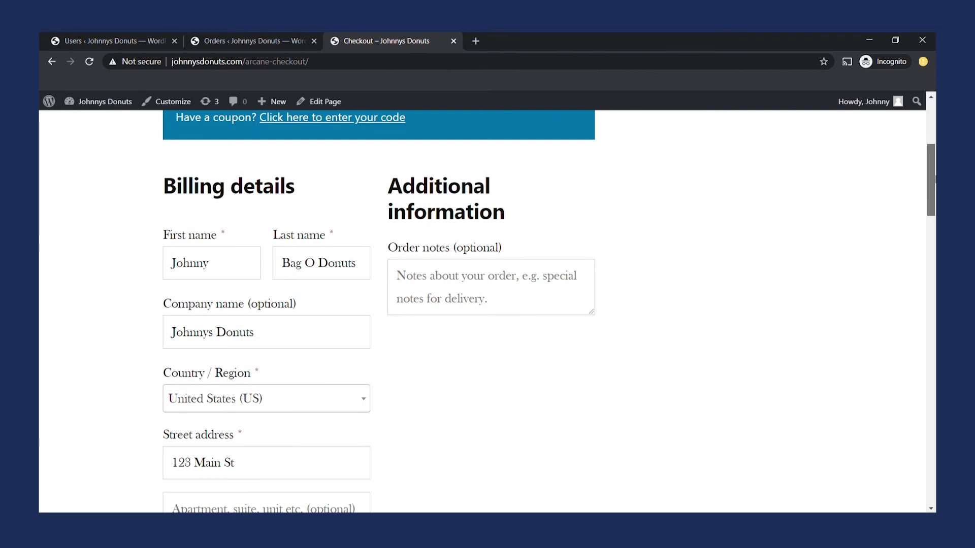
scroll(487, 312, down, 10)
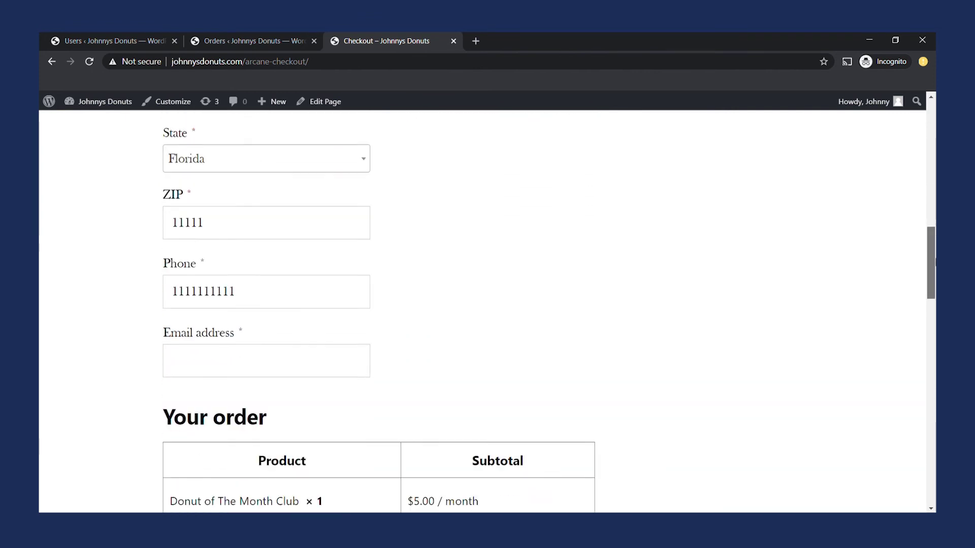
scroll(488, 312, down, 4)
scroll(487, 312, down, 5)
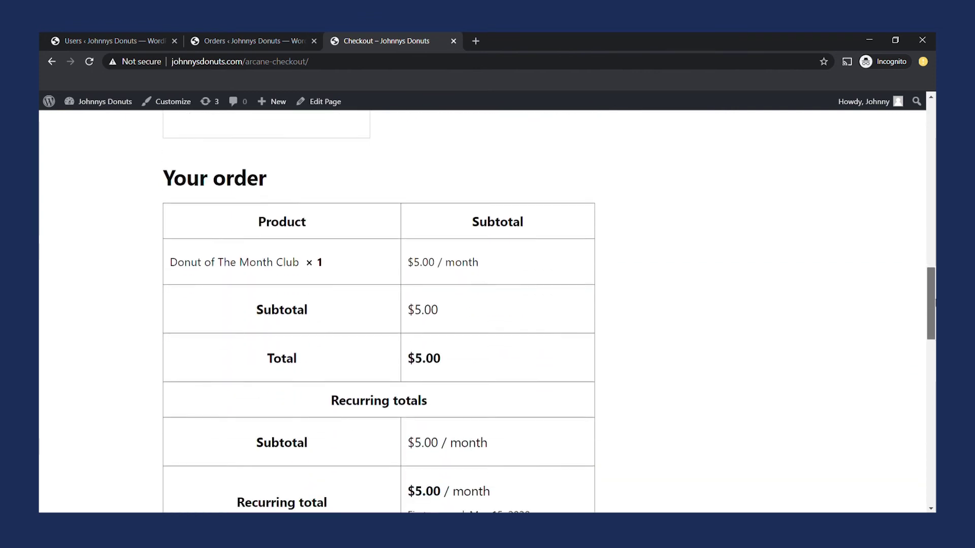
scroll(488, 312, down, 1)
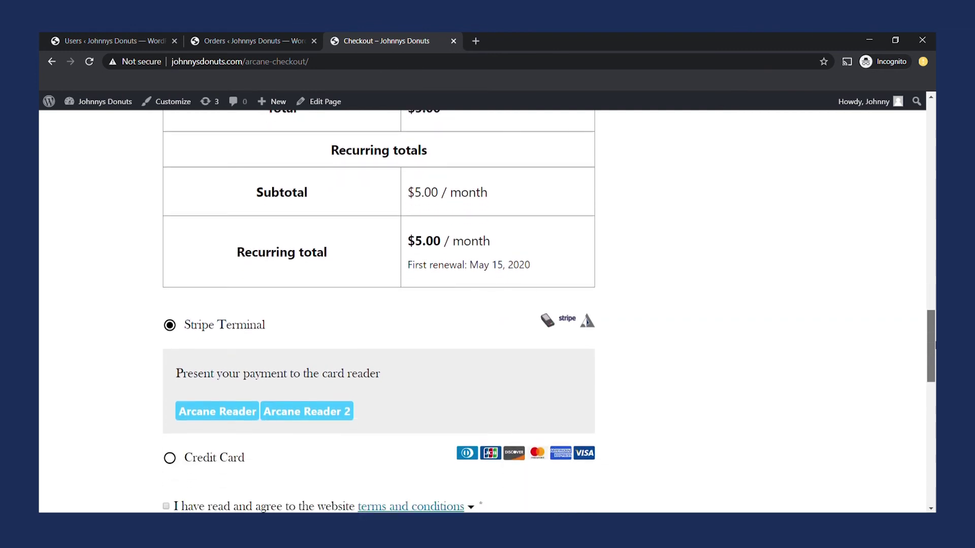
drag(933, 346, 926, 187)
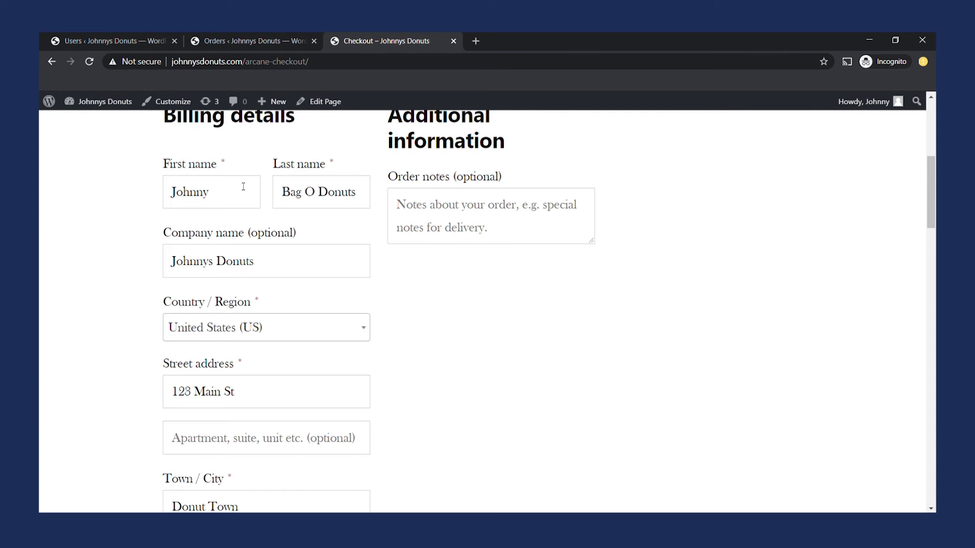
Replace the billing first and last name, clear the company name, and enter a new street address.
drag(243, 186, 89, 197)
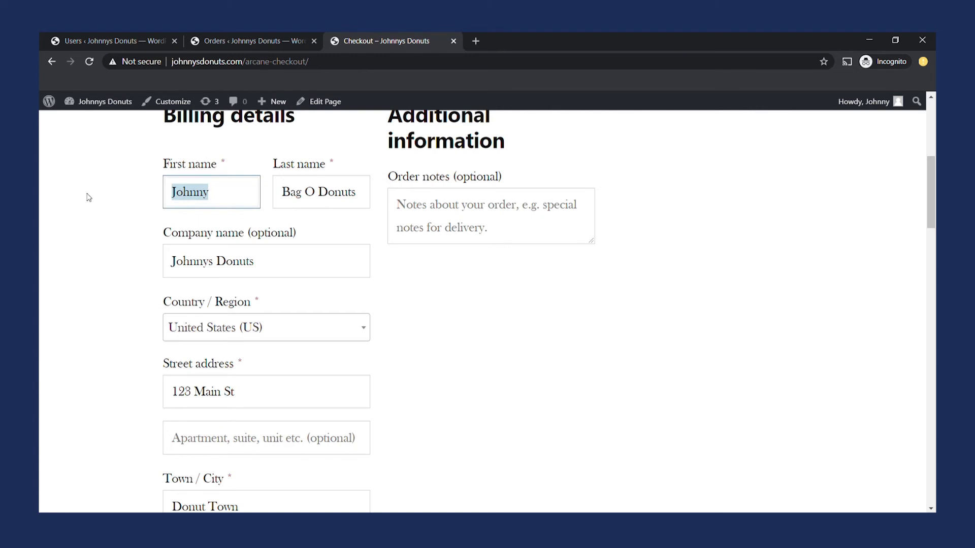
text(Tom)
key(Tab)
text(Thumb)
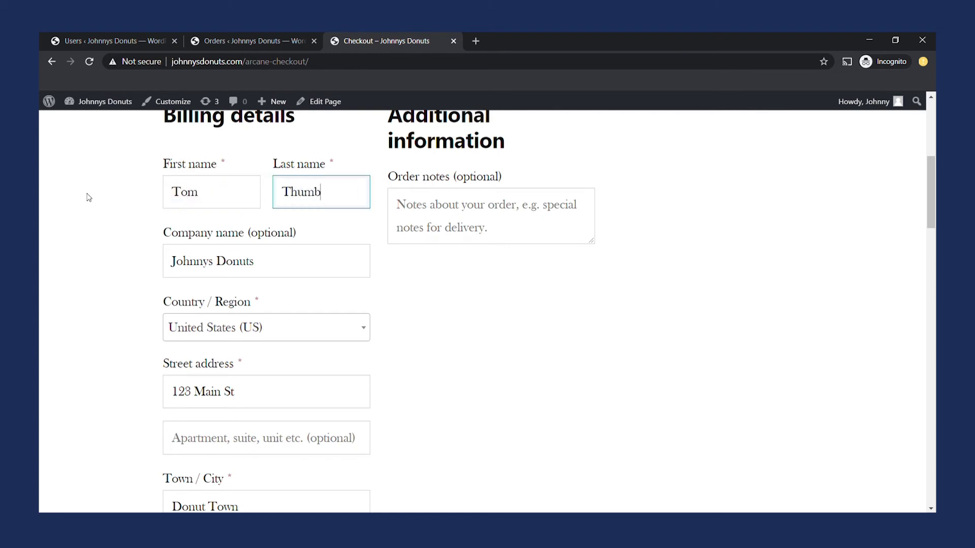
key(Tab)
key(BackSpace)
key(Tab)
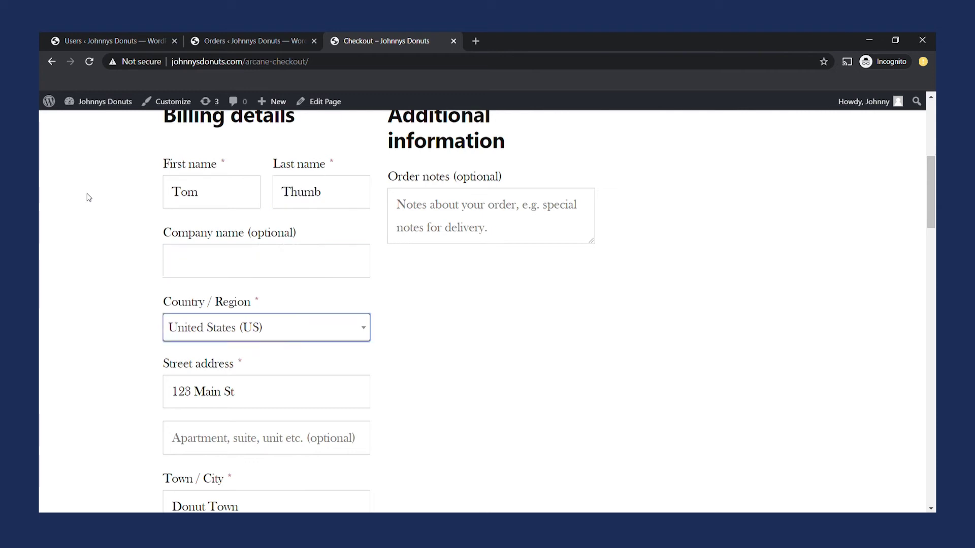
key(Tab)
text(123)
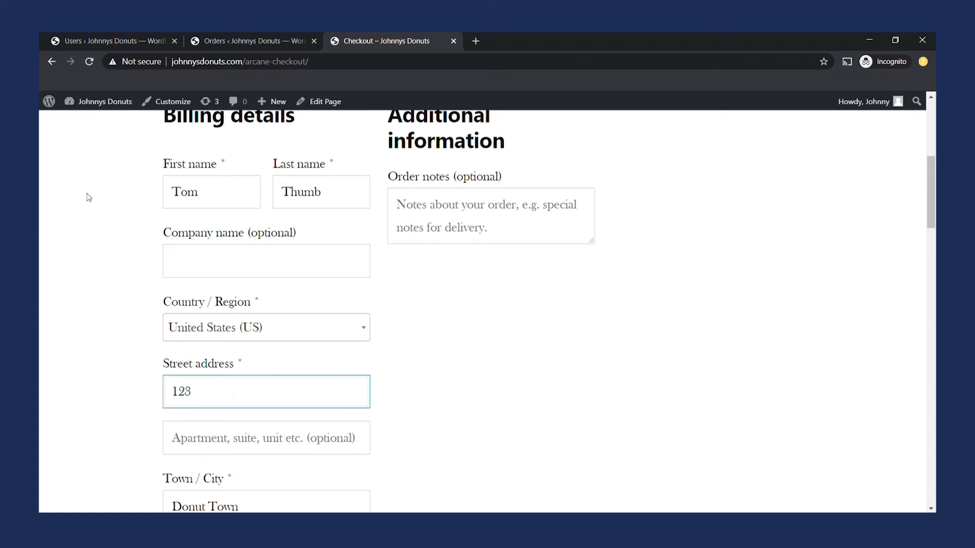
text( Fake St)
Change the last digit of the billing phone number to 2, then return to the Users admin list.
key(Tab)
key(Tab)
key(Tab)
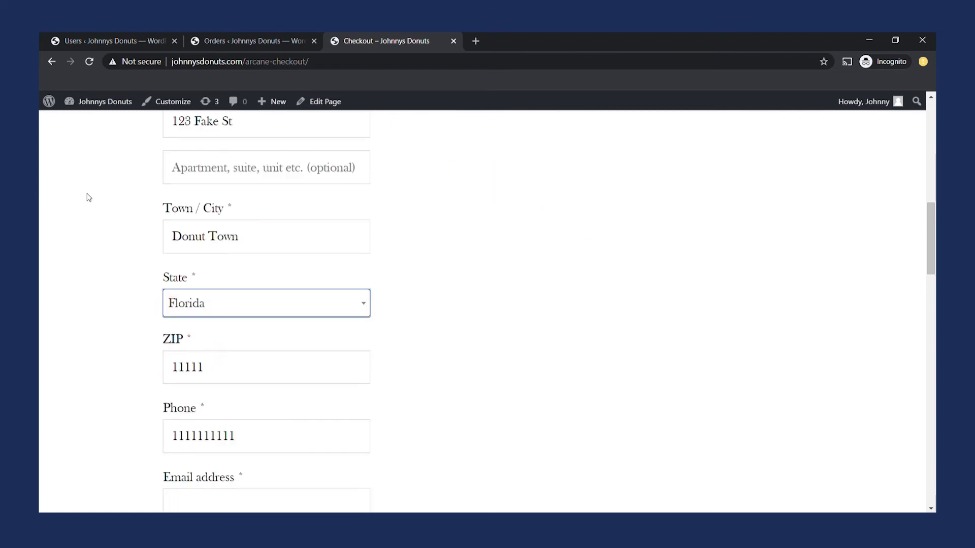
key(Tab)
key(Tab)
key(End)
key(BackSpace)
text(2)
key(Tab)
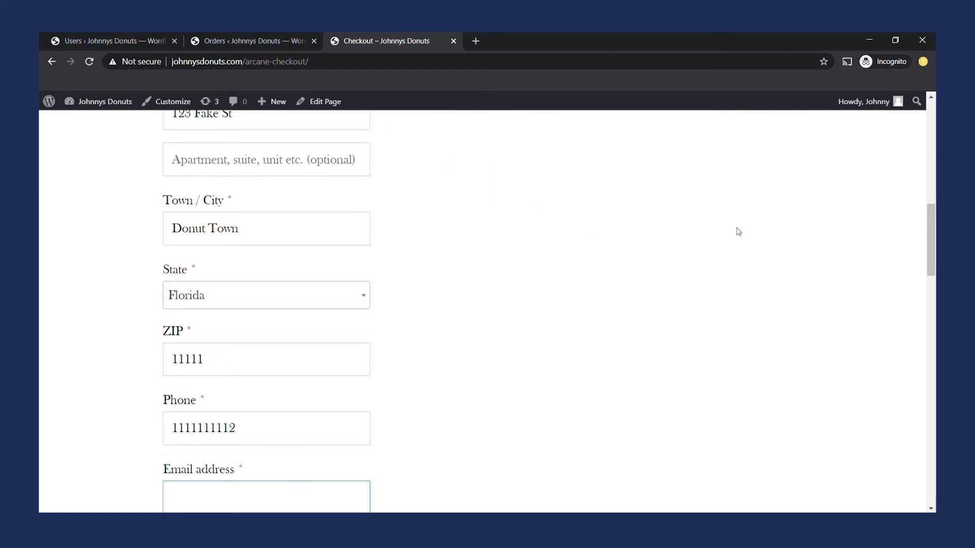
scroll(738, 231, down, 8)
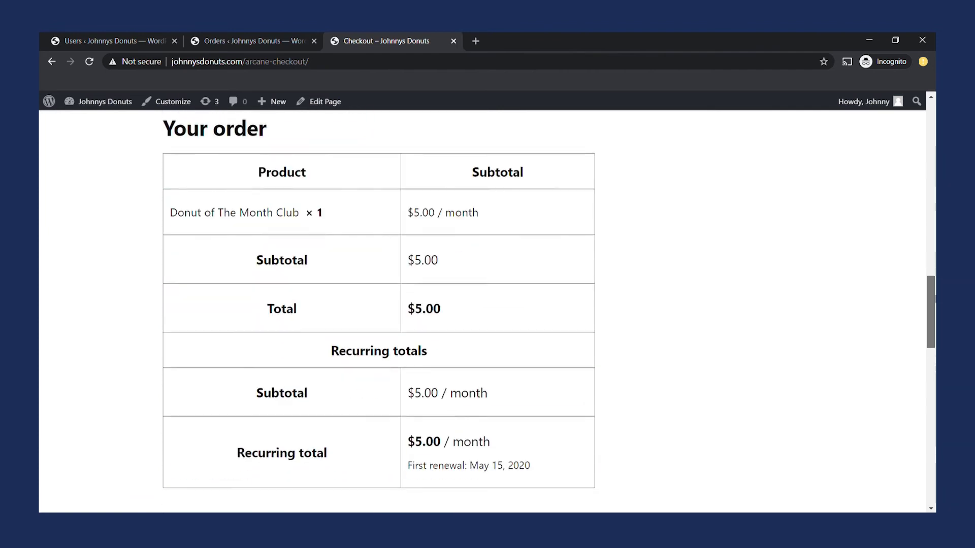
scroll(921, 175, down, 3)
scroll(922, 175, up, 19)
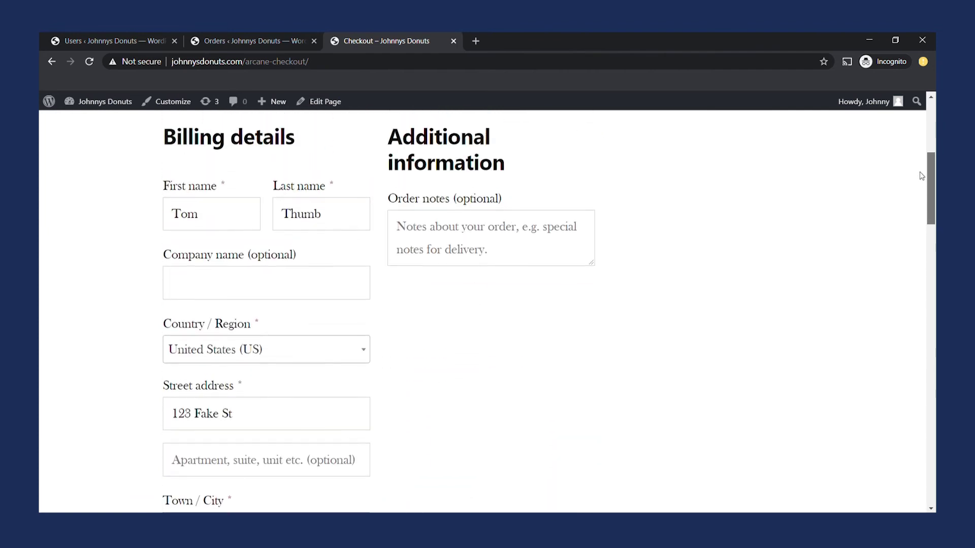
scroll(921, 176, up, 1)
scroll(921, 178, down, 1)
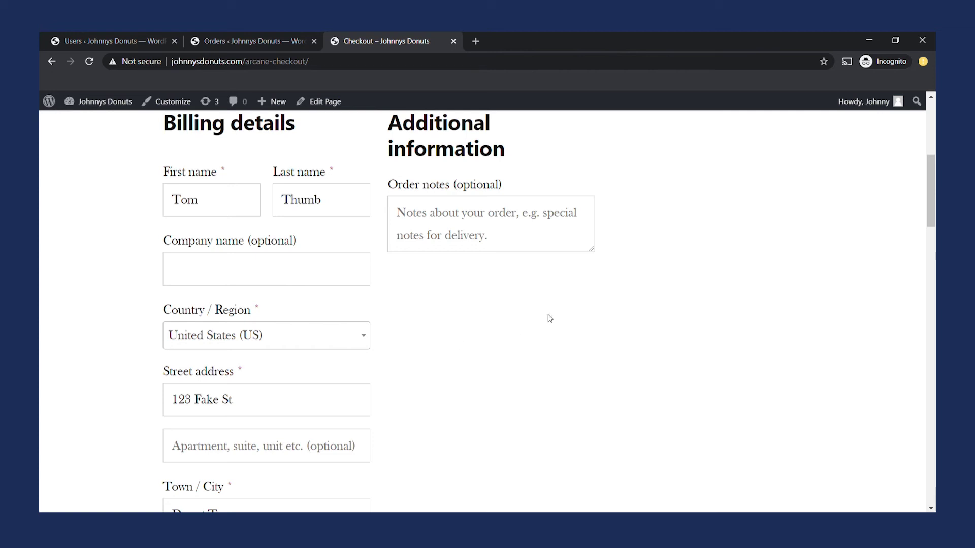
drag(932, 173, 933, 336)
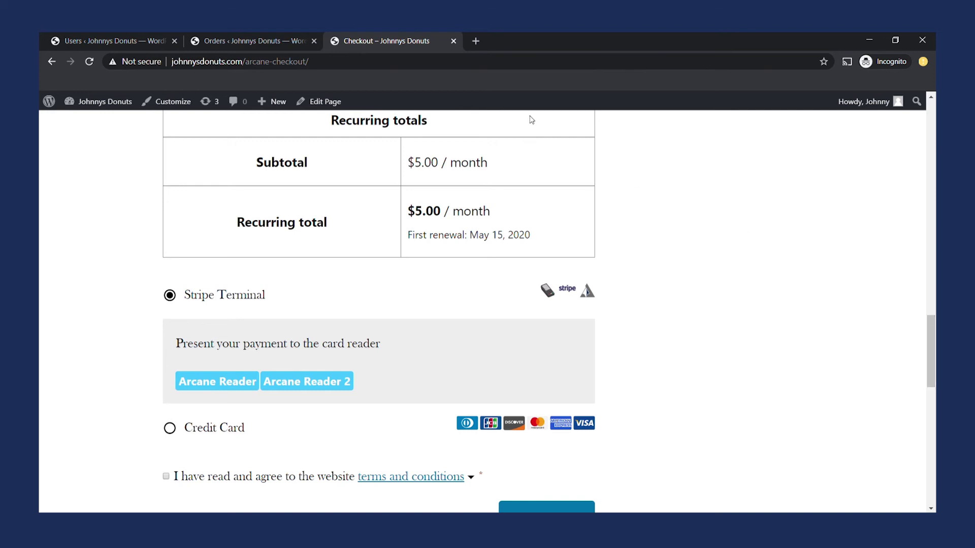
click(115, 37)
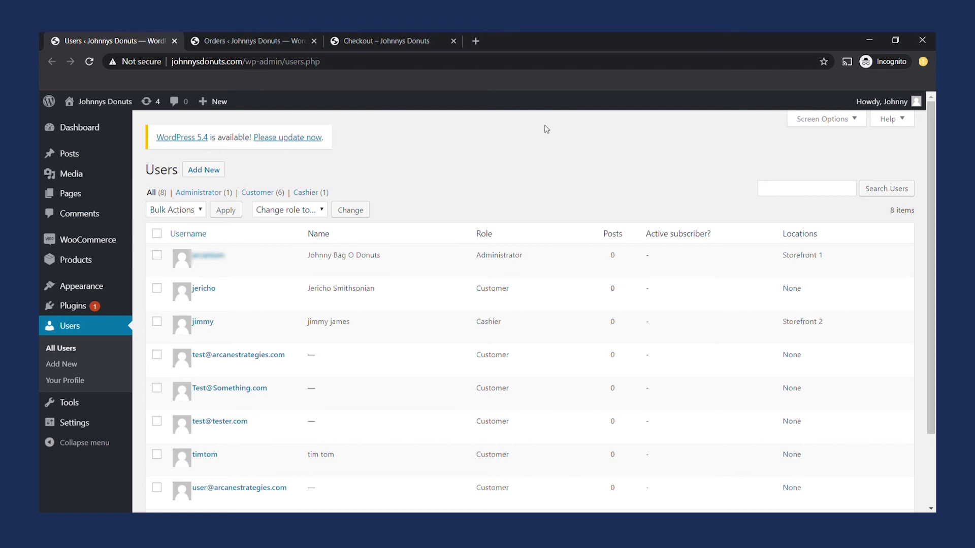
Review the Users list and highlight the Cashier role.
mouse_move(256, 263)
mouse_move(416, 325)
drag(503, 325, 481, 324)
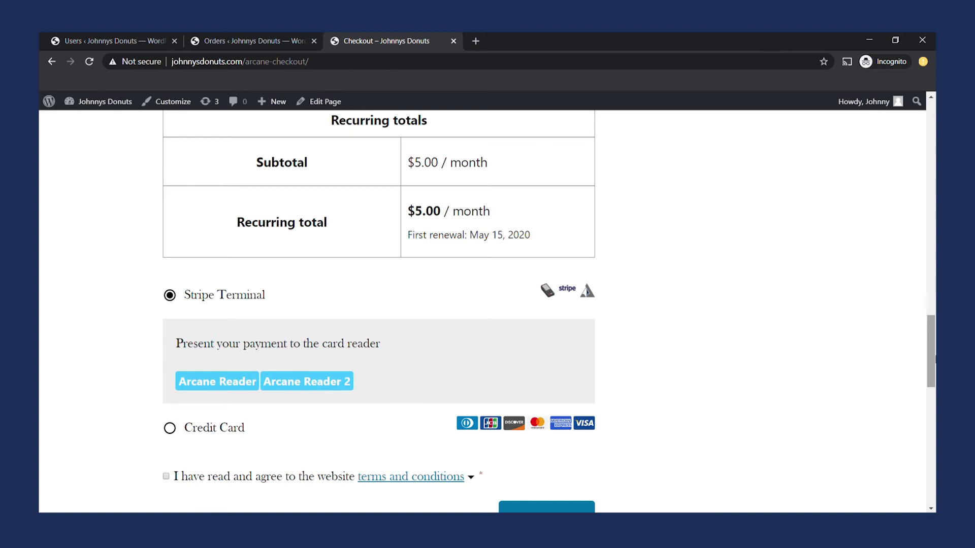
drag(933, 358, 930, 263)
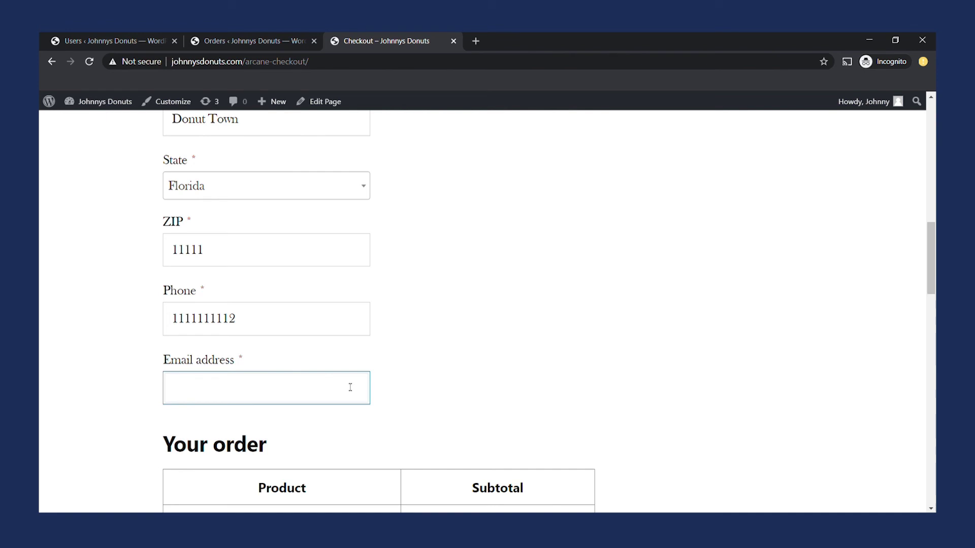
text(nobody@fake.com)
click(648, 358)
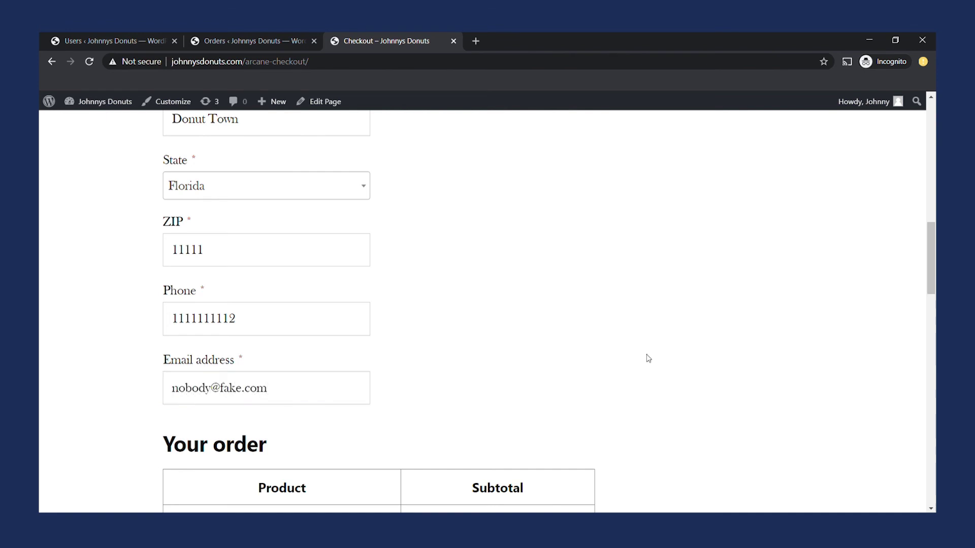
Try paying at Arcane Reader 2, dismiss the no-account error, and return to Users.
drag(932, 249, 933, 340)
click(343, 397)
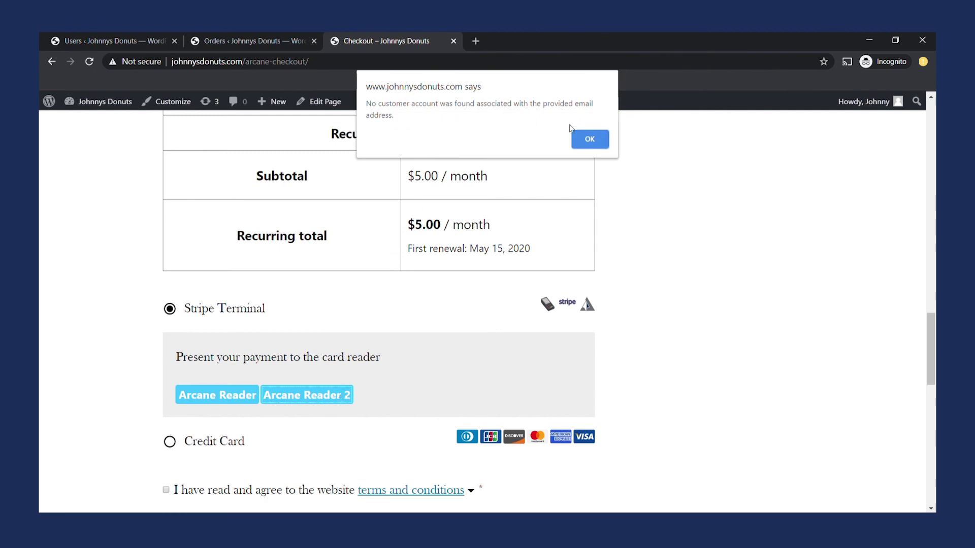
click(590, 141)
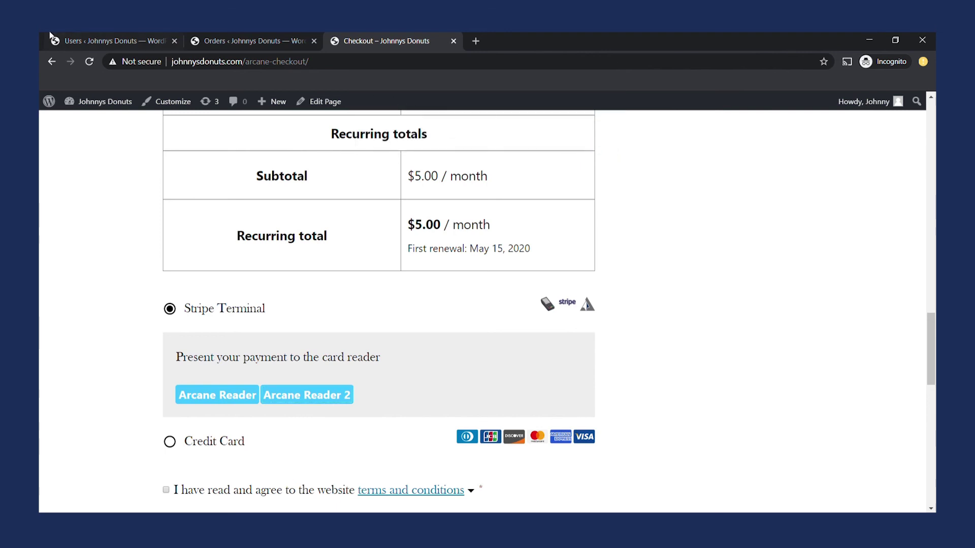
click(80, 34)
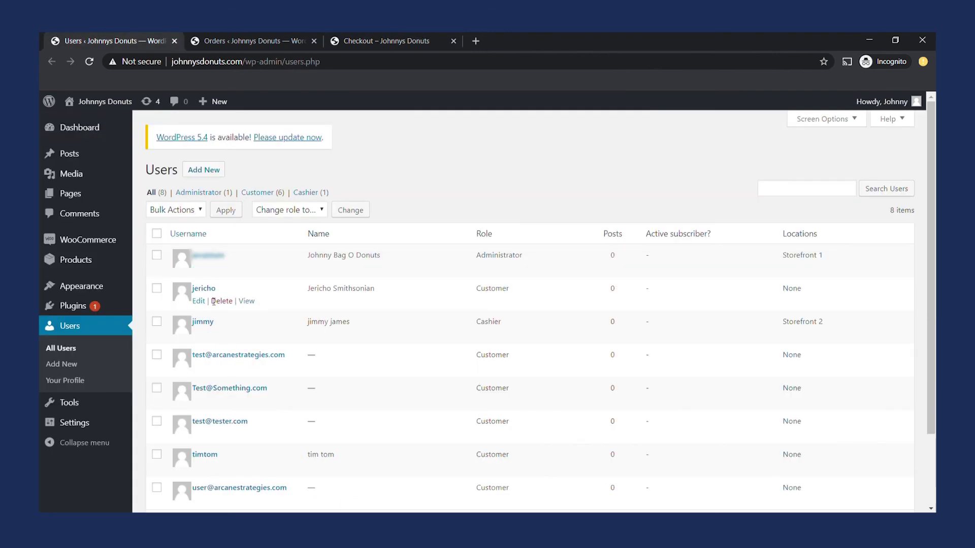
Open the existing customer's profile and select their whole Email address.
click(208, 295)
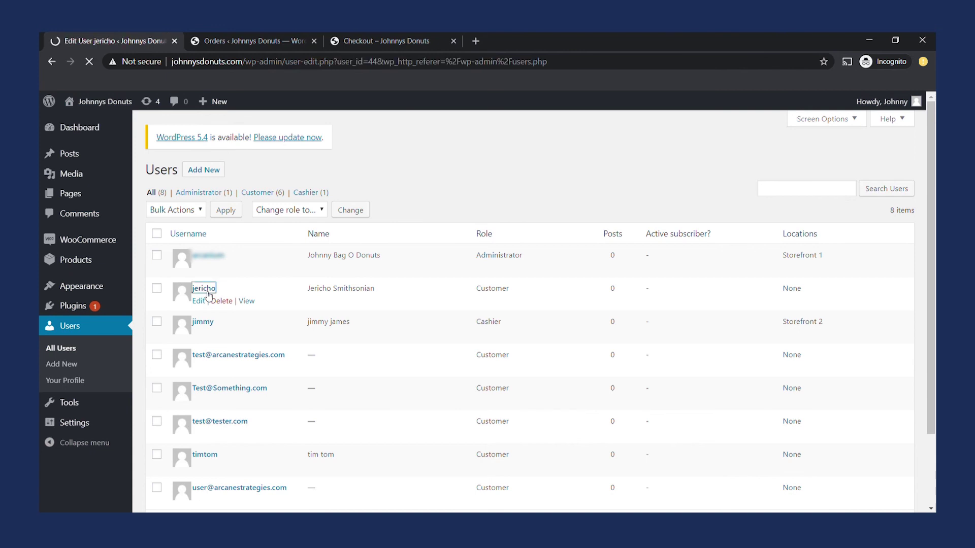
scroll(440, 317, down, 7)
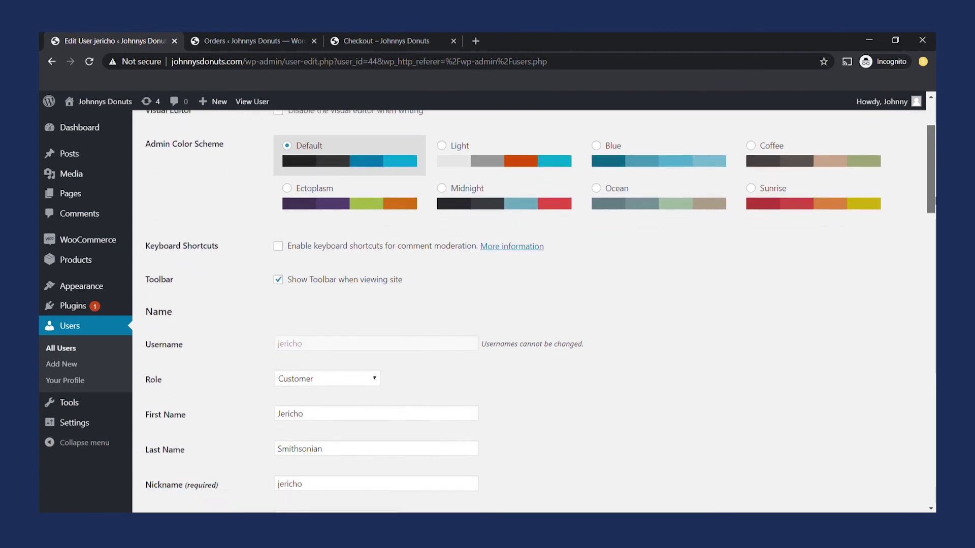
click(435, 327)
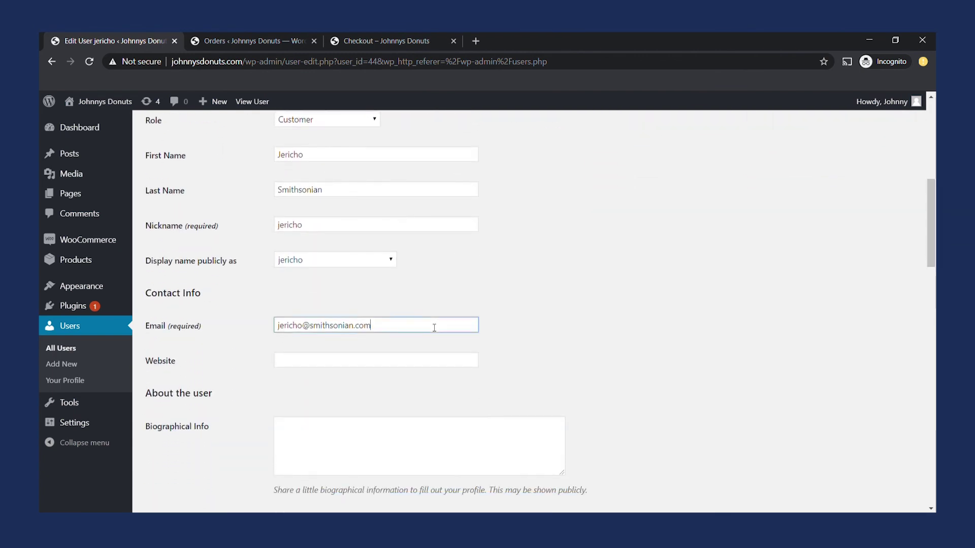
key(ctrl+a)
key(ctrl+c)
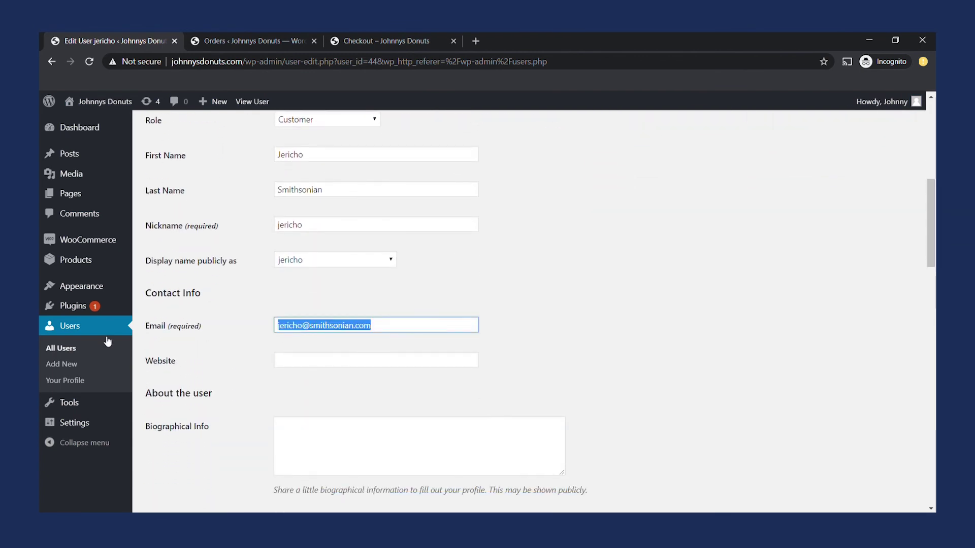
Go to Plugins and open the Terminal for Stripe and WooCommerce PRO settings.
click(82, 310)
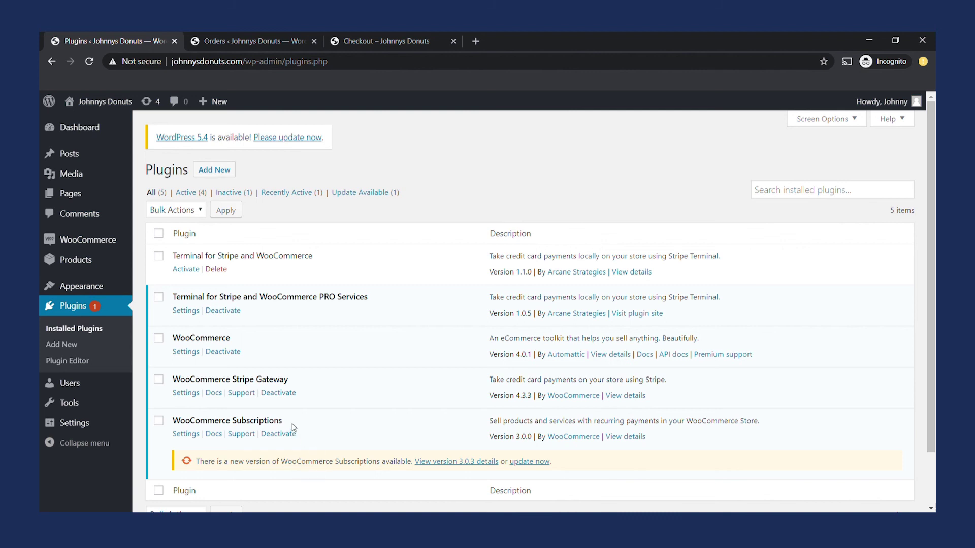
drag(296, 427, 172, 422)
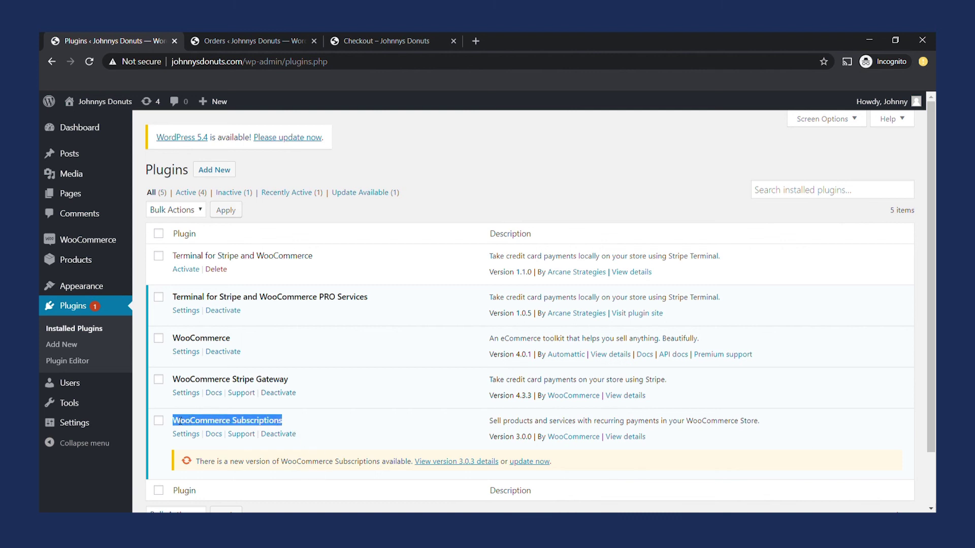
click(508, 155)
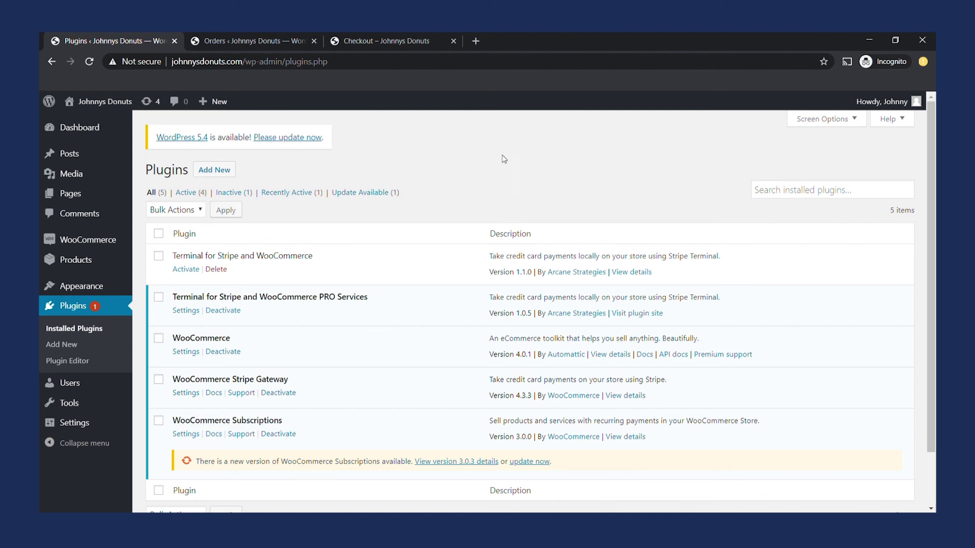
click(192, 314)
Delete the prefilled e-mail from the checkout Email address field.
click(370, 33)
scroll(510, 291, up, 8)
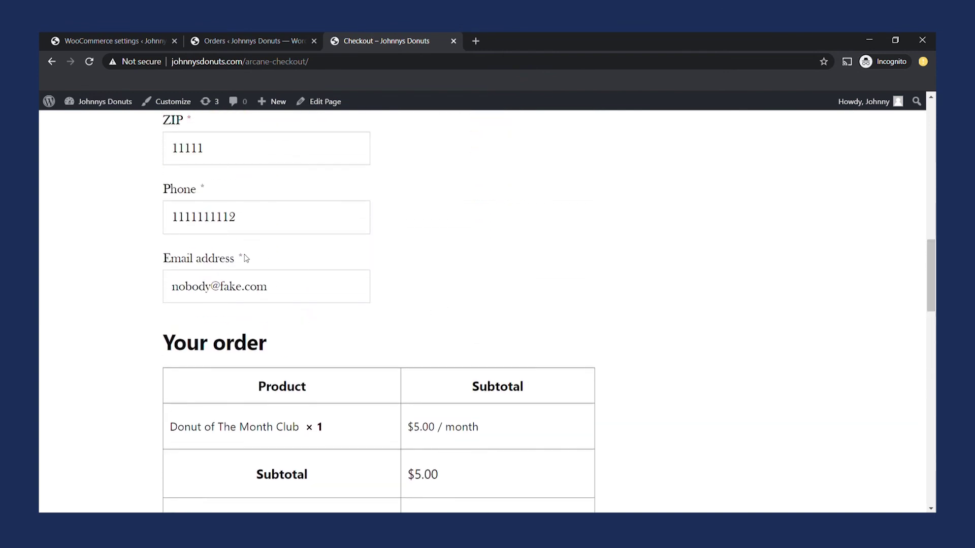
click(307, 285)
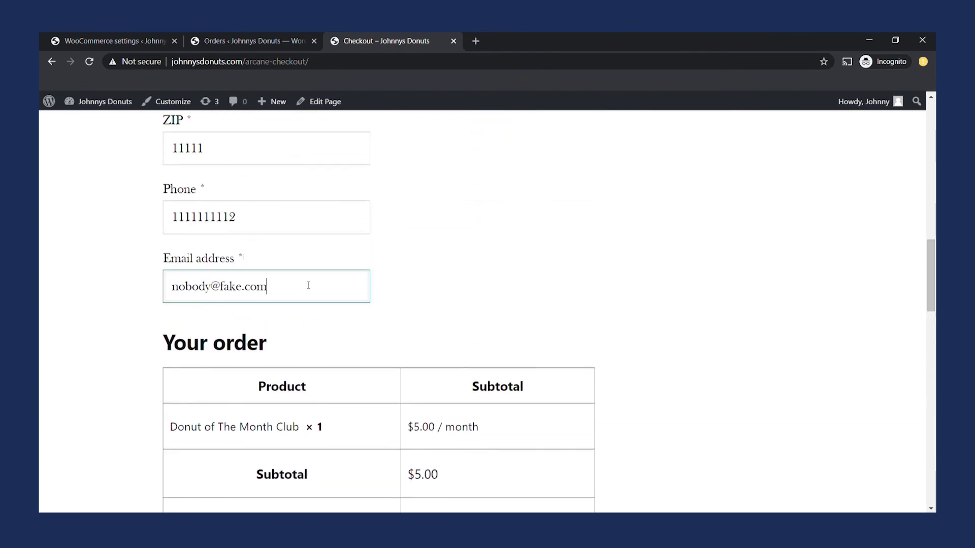
key(ctrl+a)
key(BackSpace)
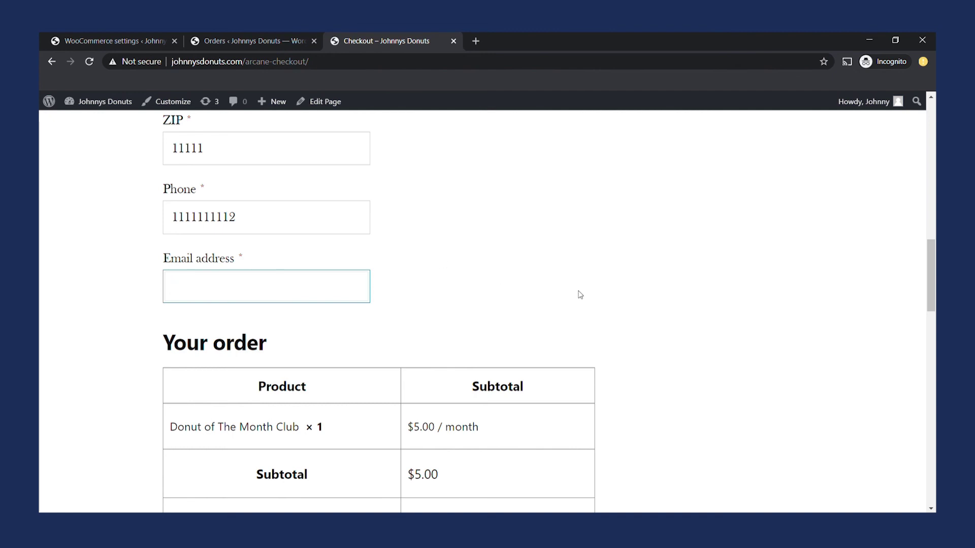
click(581, 295)
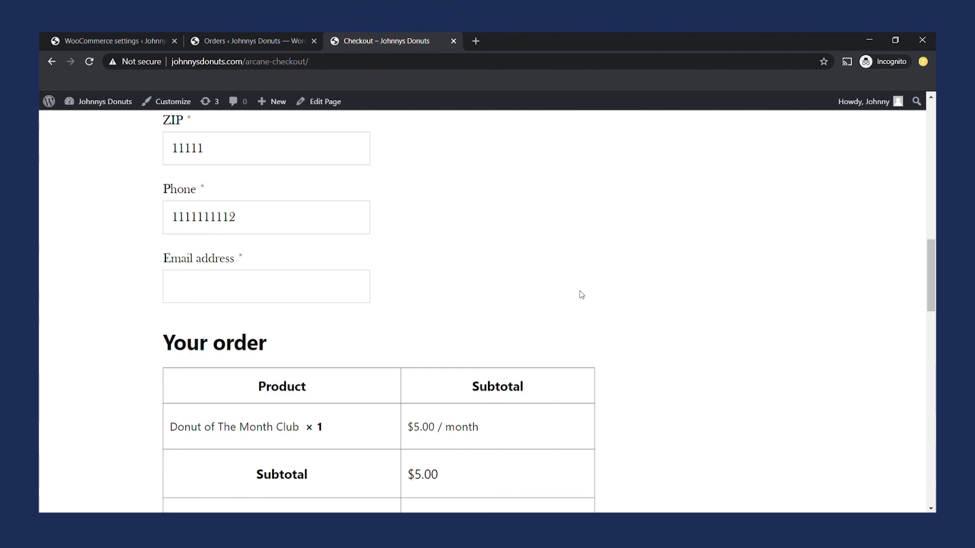
Point out the Email address required mark, then return to the Stripe Terminal settings.
double_click(245, 260)
drag(931, 290, 930, 256)
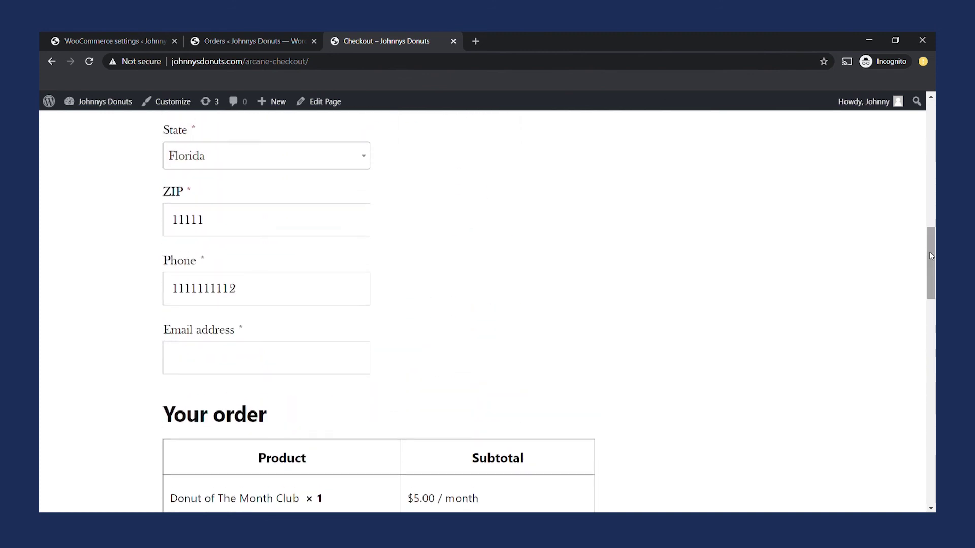
click(150, 36)
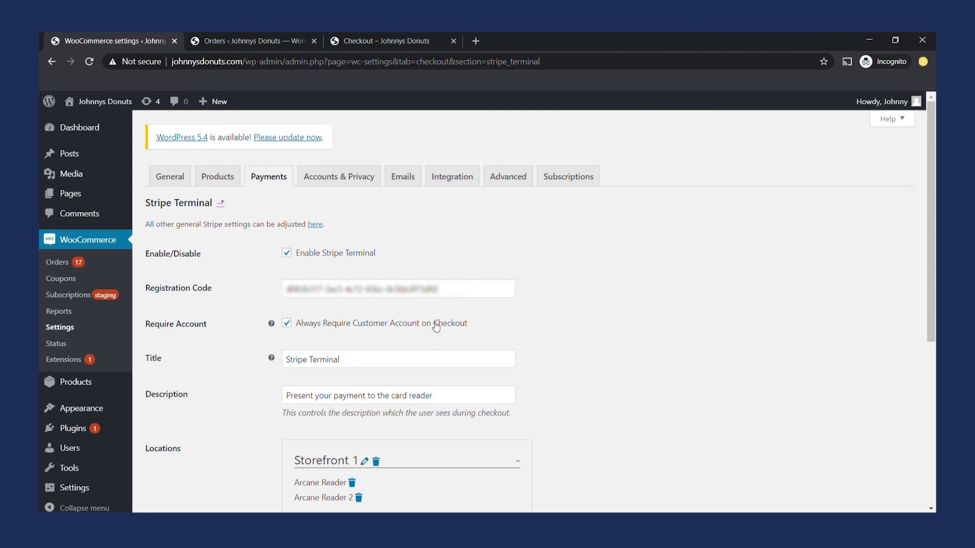
Toggle 'Always Require Customer Account on Checkout' off and back on, leaving it enabled.
click(436, 326)
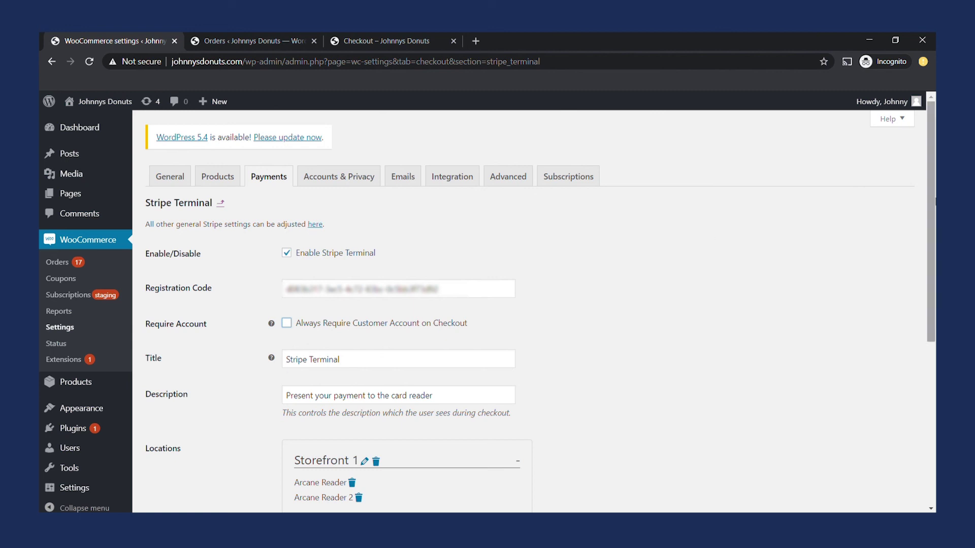
click(380, 328)
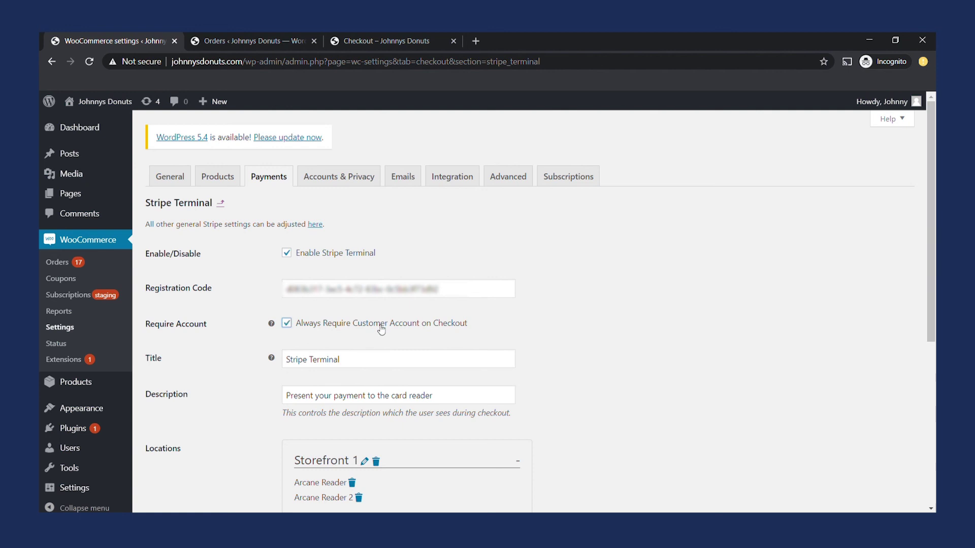
Paste the existing customer's e-mail into the checkout Email address field.
click(369, 35)
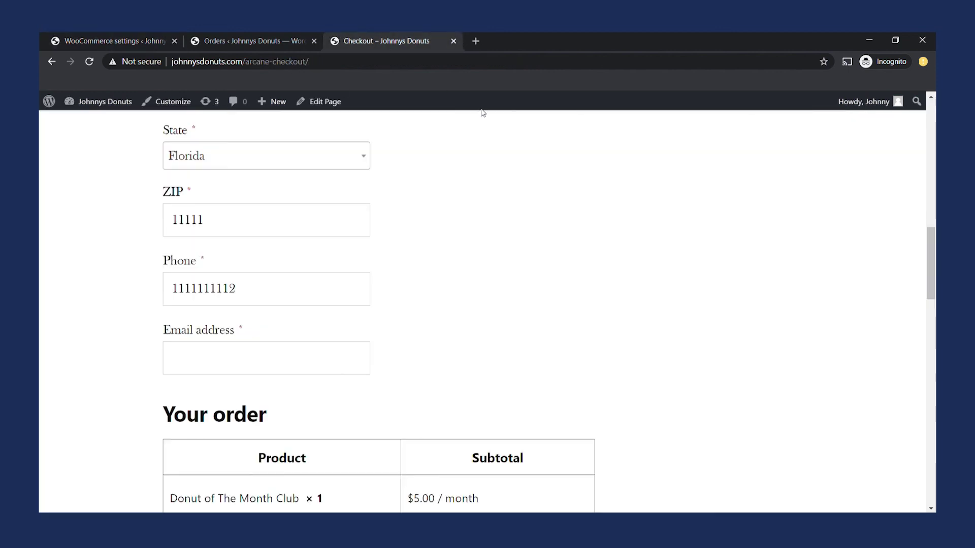
click(297, 365)
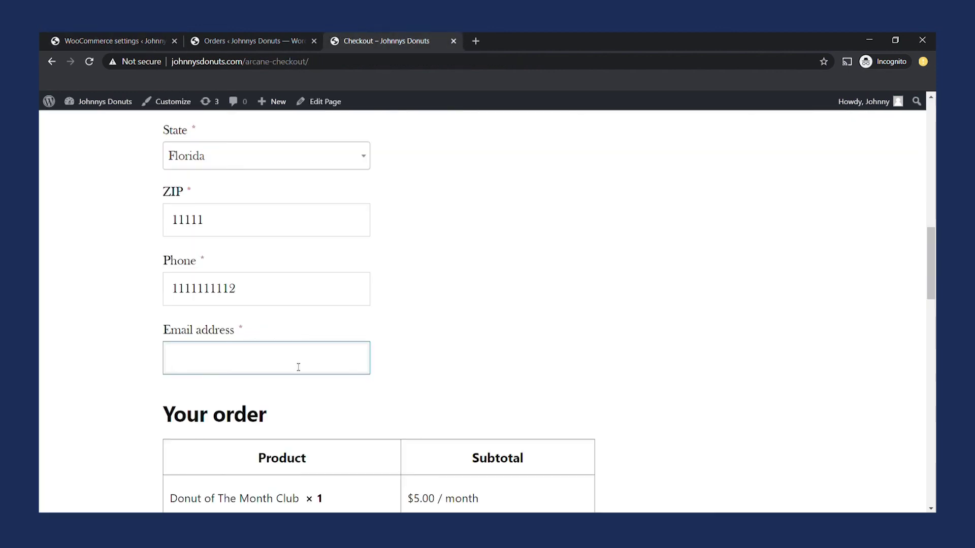
key(ctrl+v)
Pay the $5.00 subscription on Arcane Reader 2 and submit the order.
drag(930, 269, 933, 363)
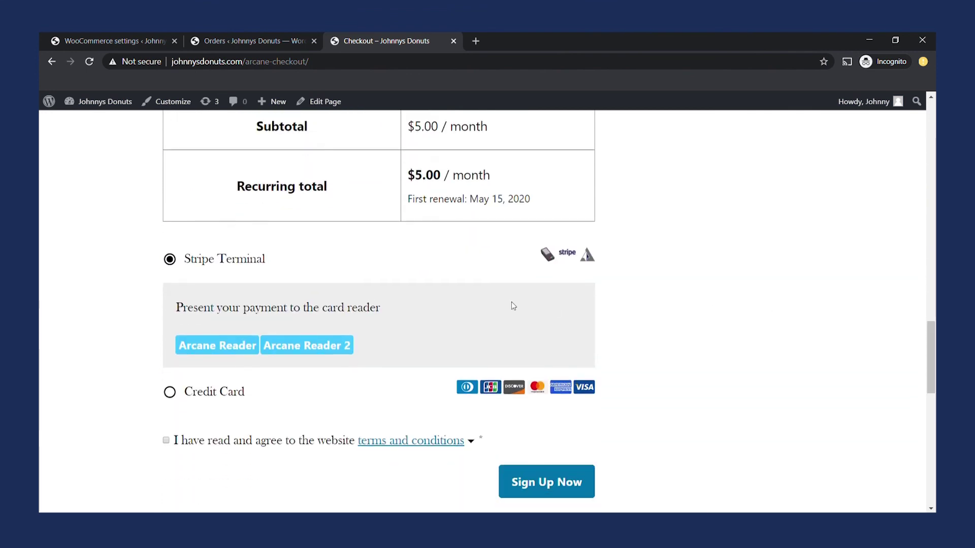
click(321, 349)
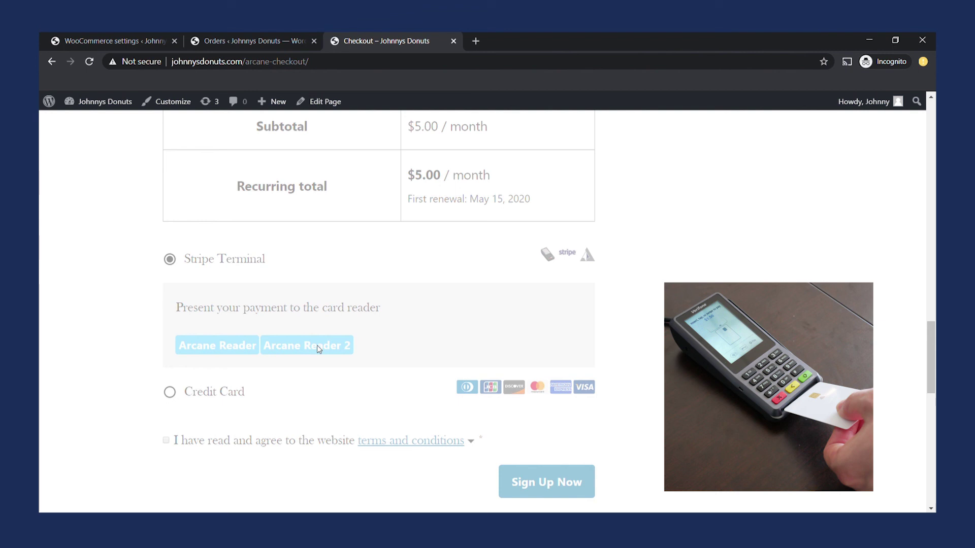
click(318, 349)
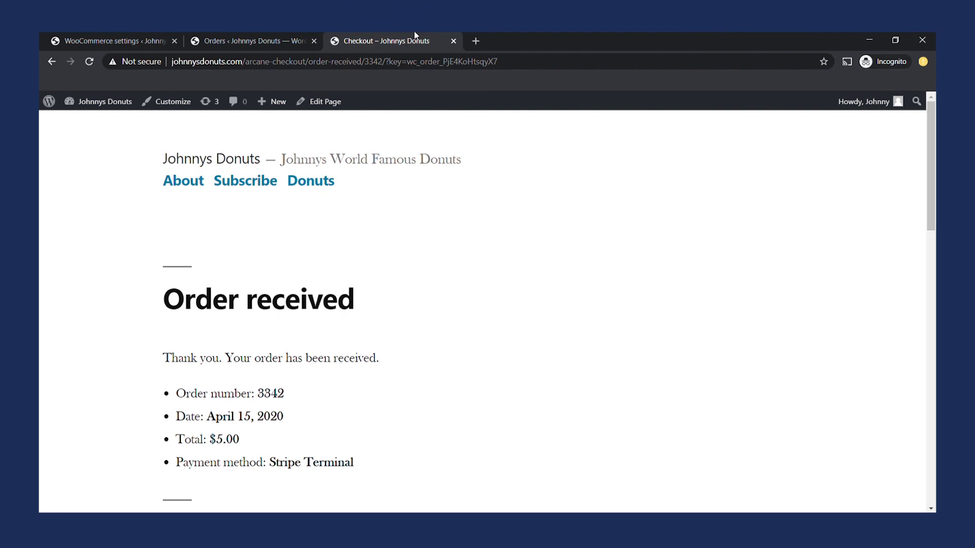
Reload the Orders list to show the new $5.00 order as Processing.
click(254, 37)
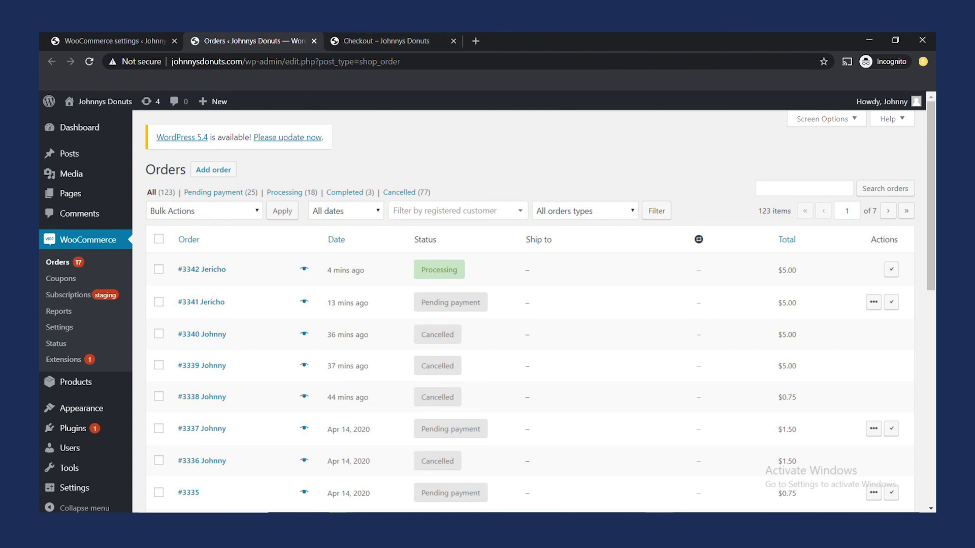
key(F5)
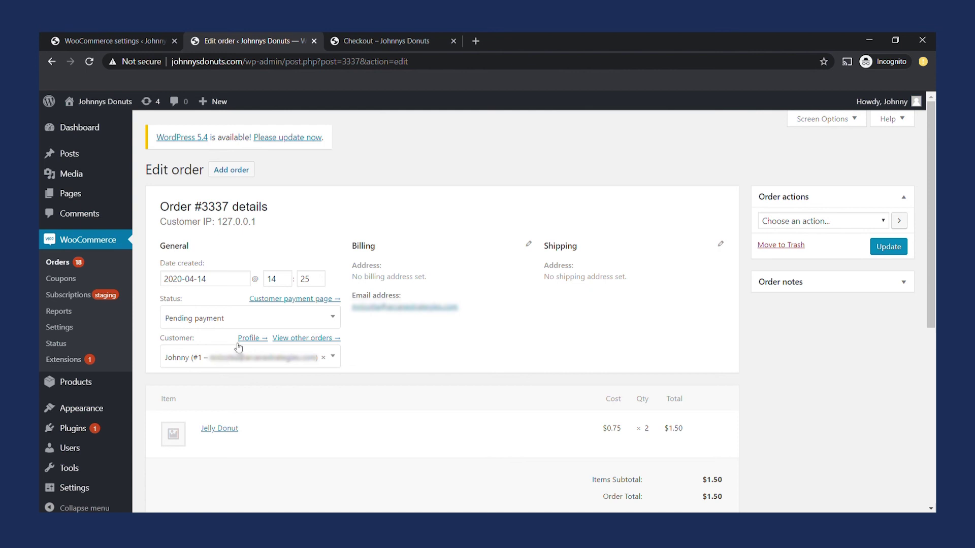
Open the pending order's customer payment page for two Jelly Donuts, $1.50, via Stripe Terminal.
click(285, 300)
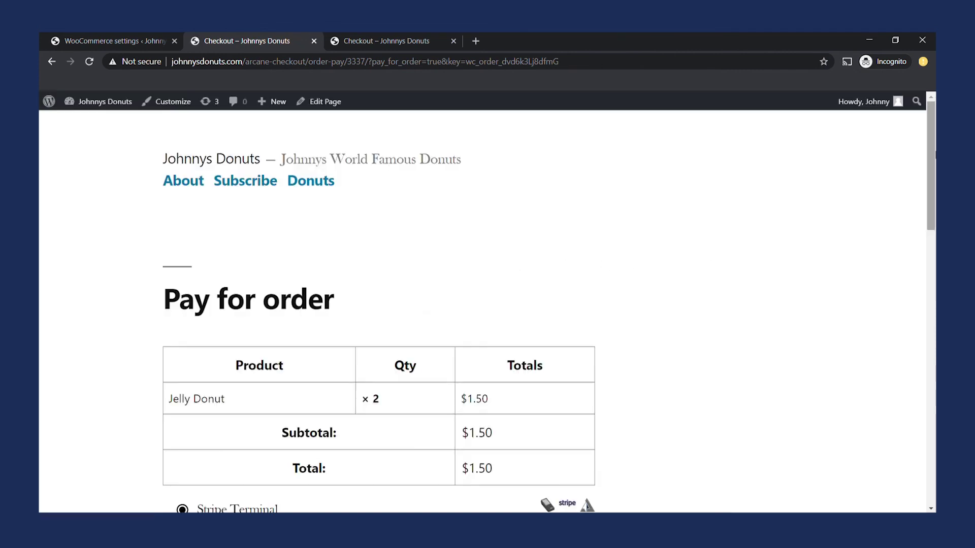
drag(932, 154, 933, 198)
scroll(399, 203, down, 3)
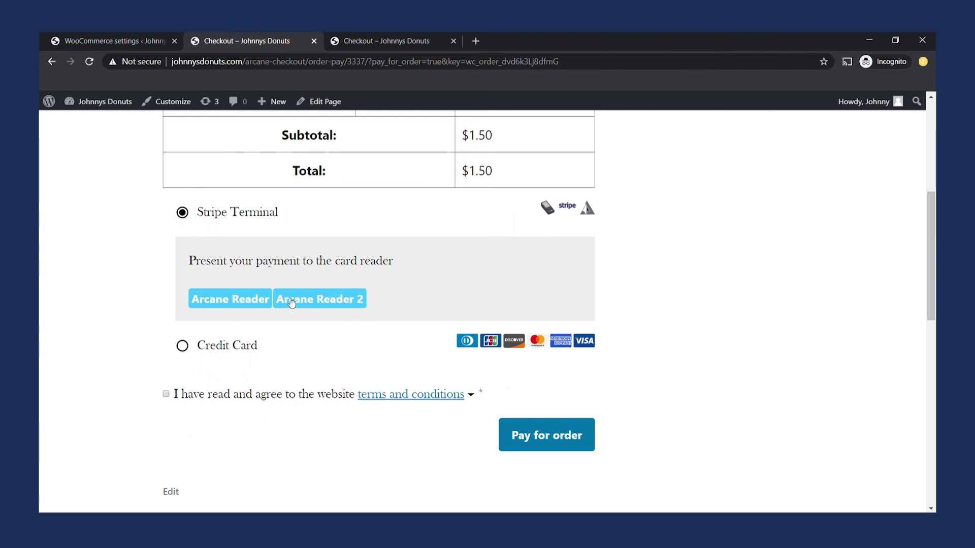
click(292, 303)
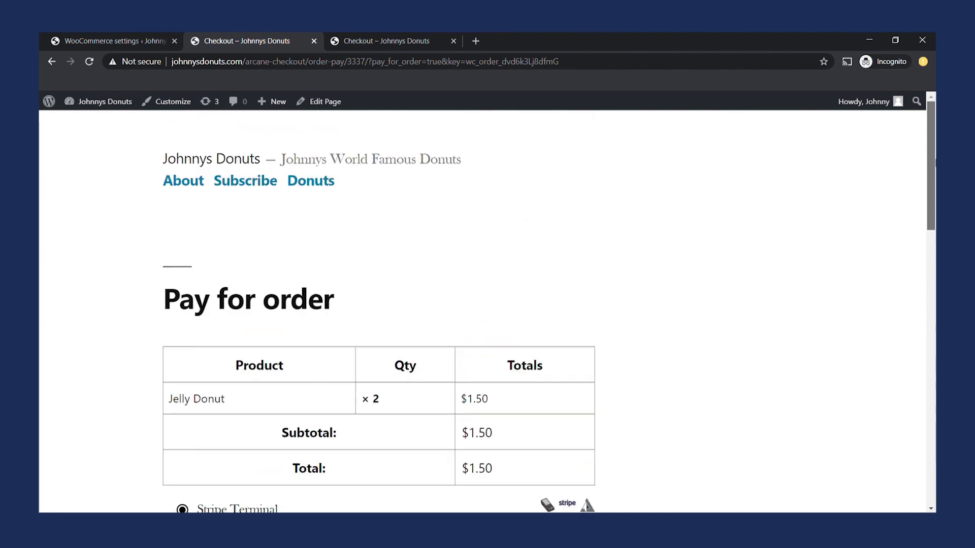